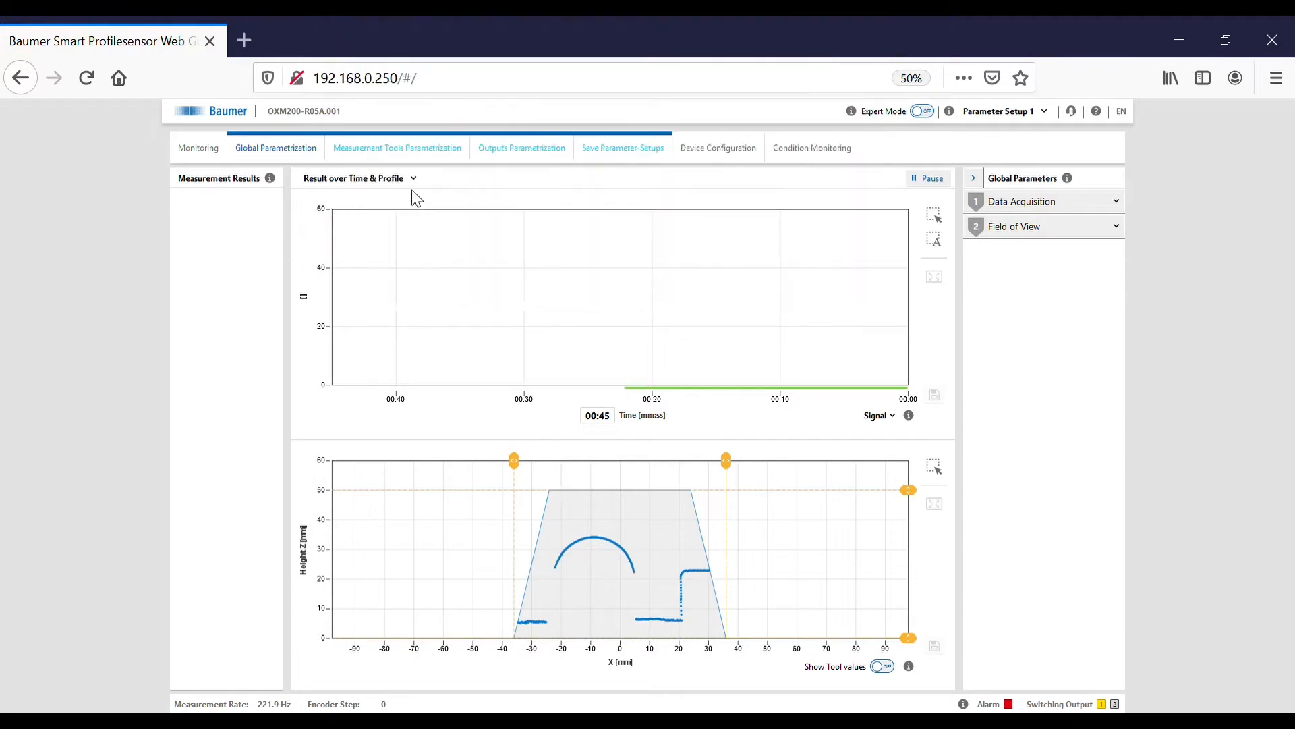
- Switch the chart display to show only the profile
click(413, 178)
click(348, 279)
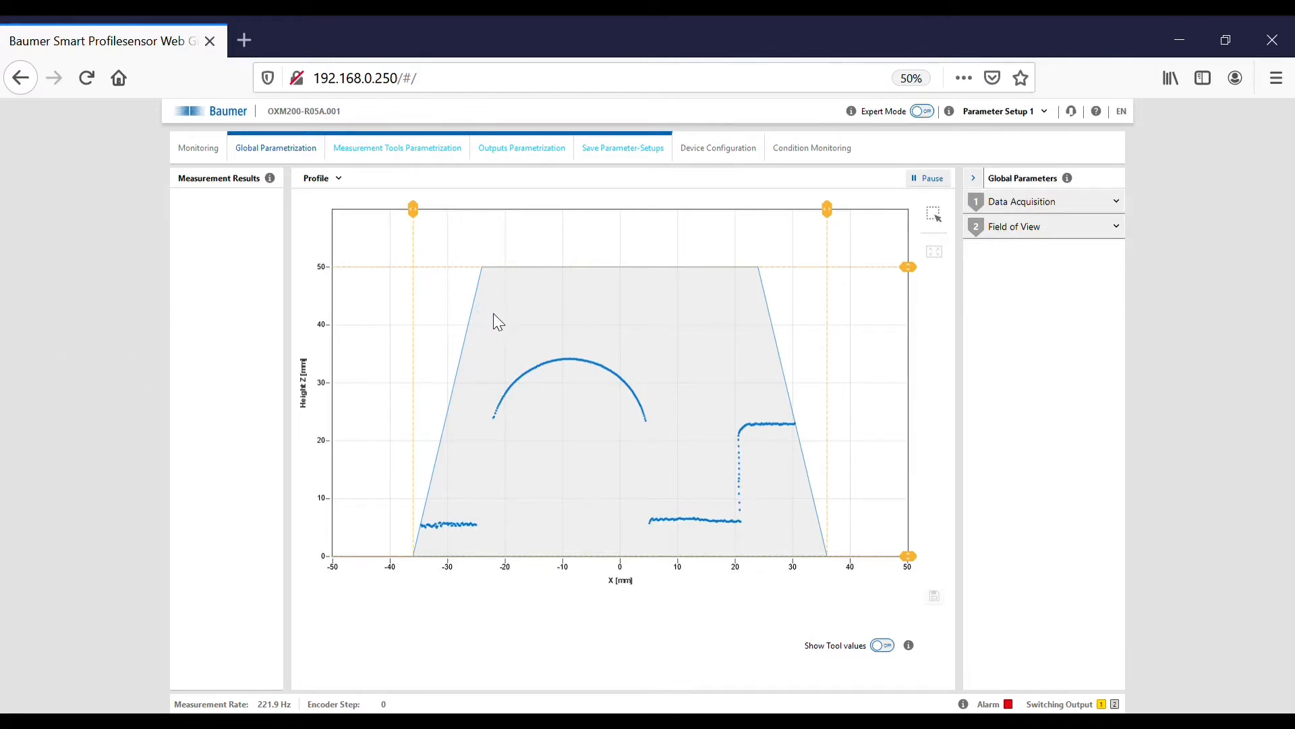
- Enable Expert Mode and optimize the exposure time in the data acquisition parameters
click(1059, 202)
click(922, 112)
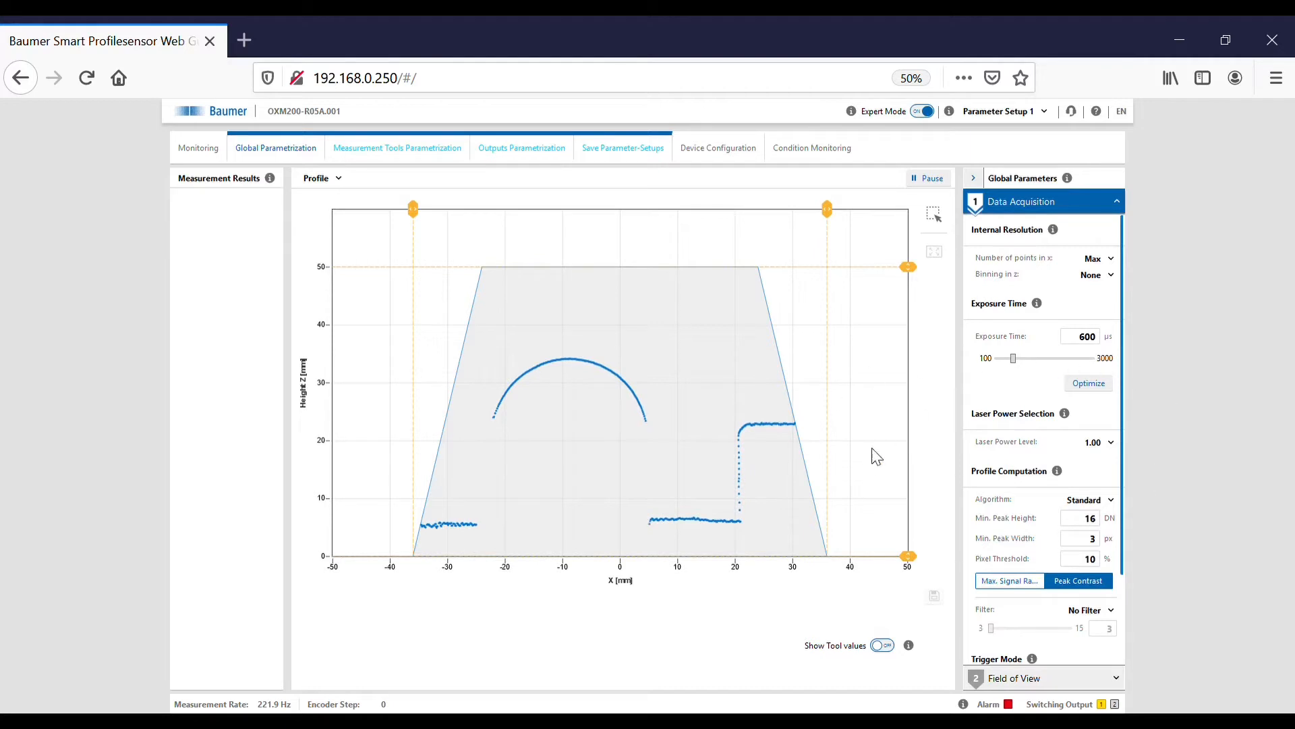
click(1094, 394)
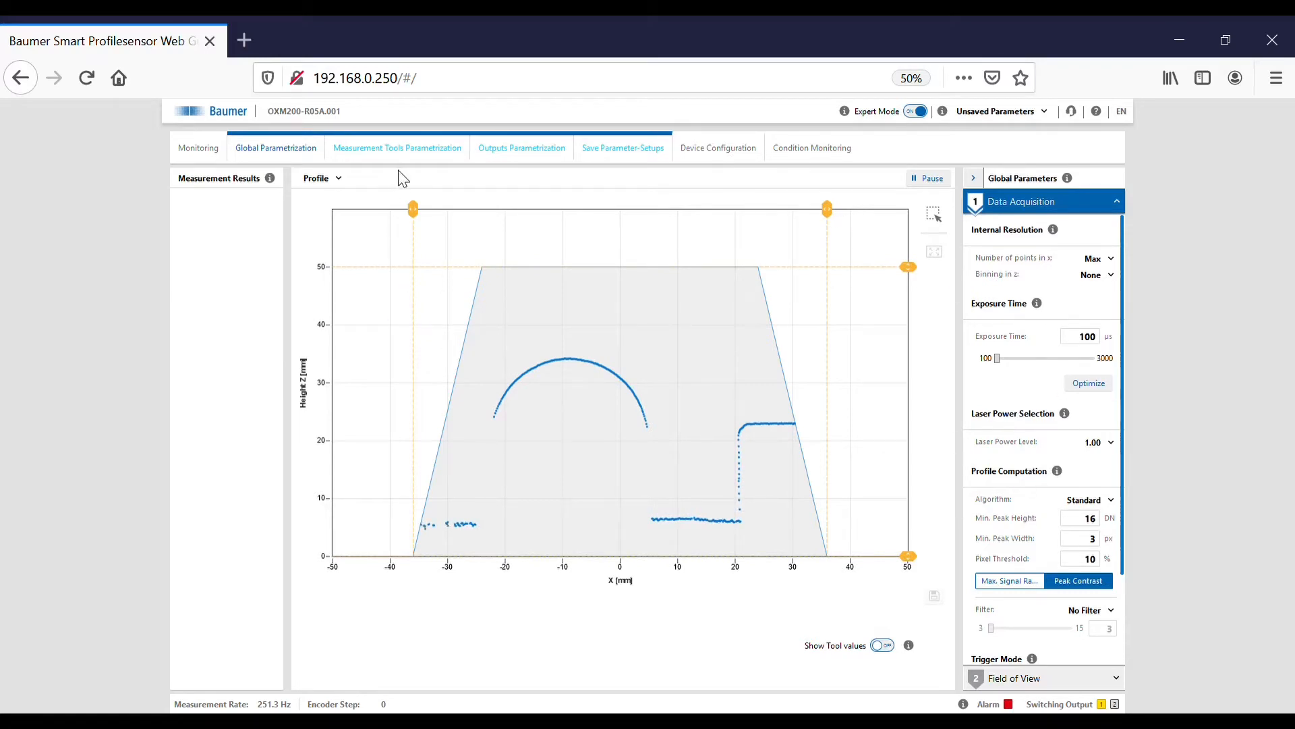
- Add a Circle measurement tool to the measurement tools parametrization
click(419, 154)
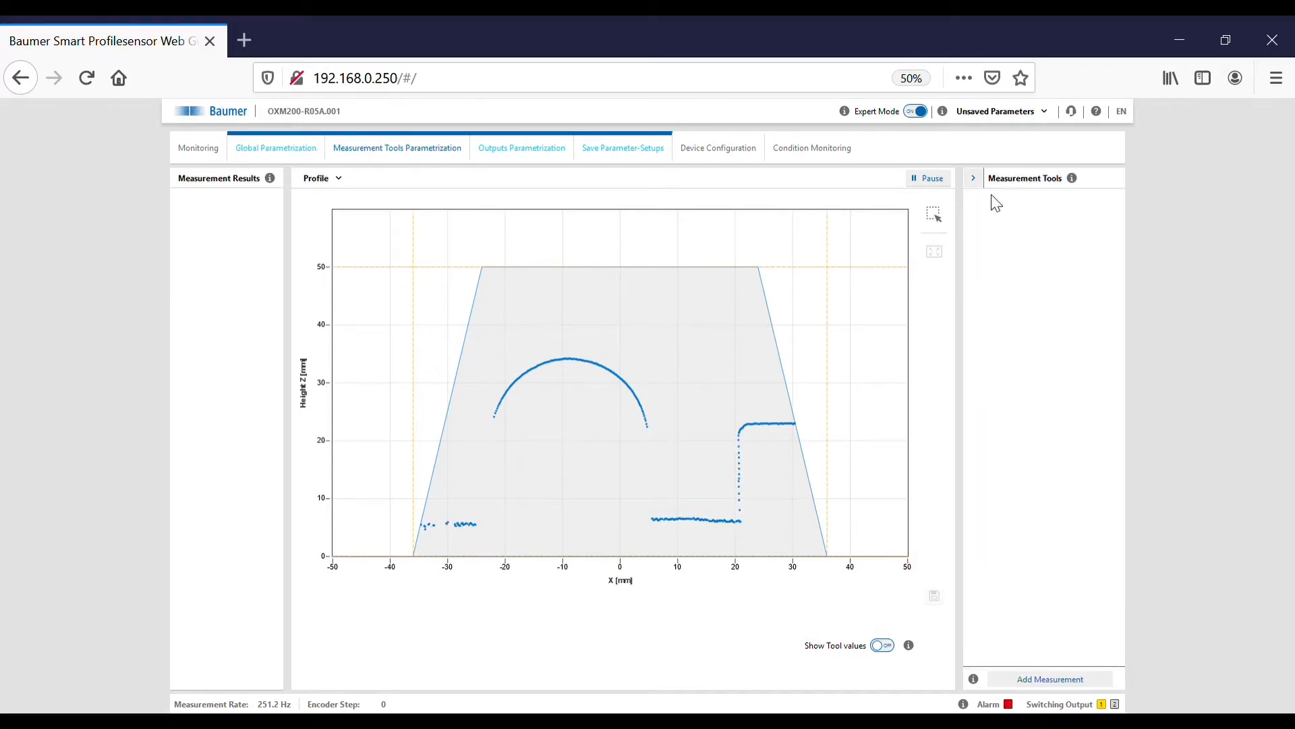
click(1050, 680)
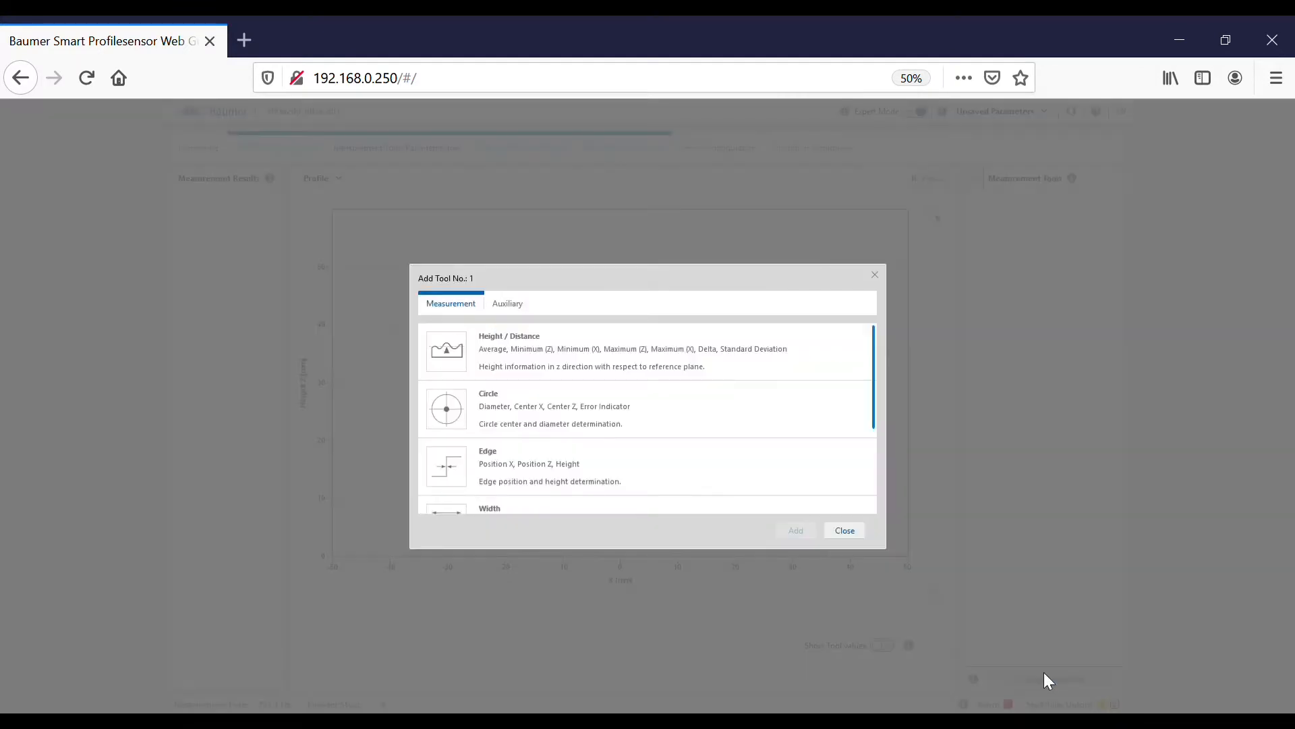
click(496, 412)
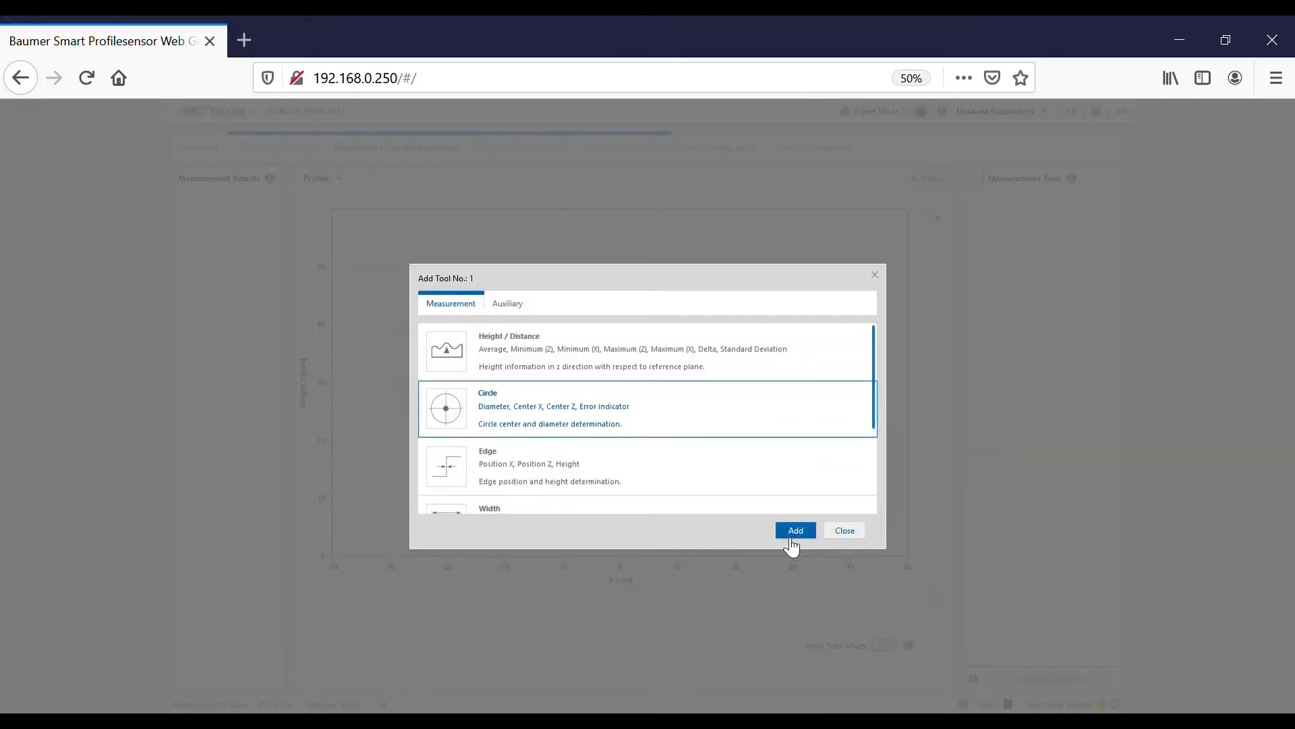
click(796, 531)
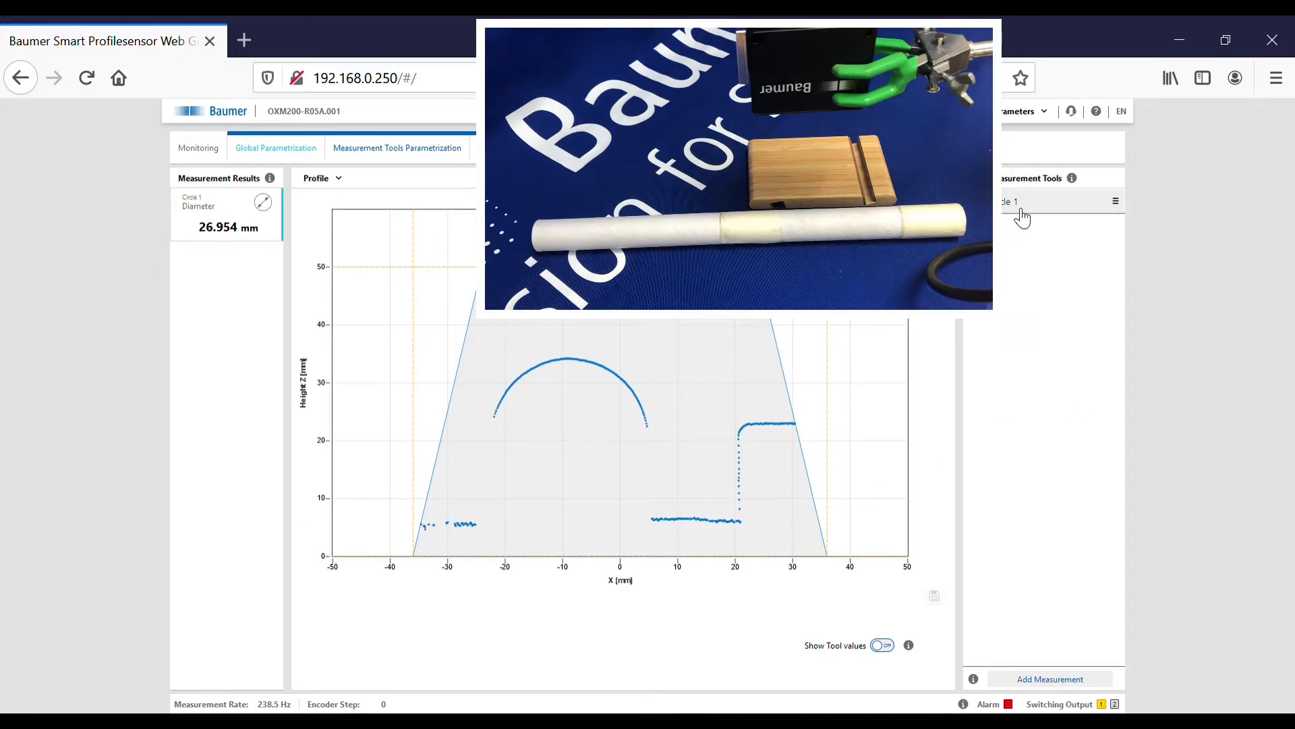
- Enable the Center X measurement for the Circle 1 tool
click(1123, 210)
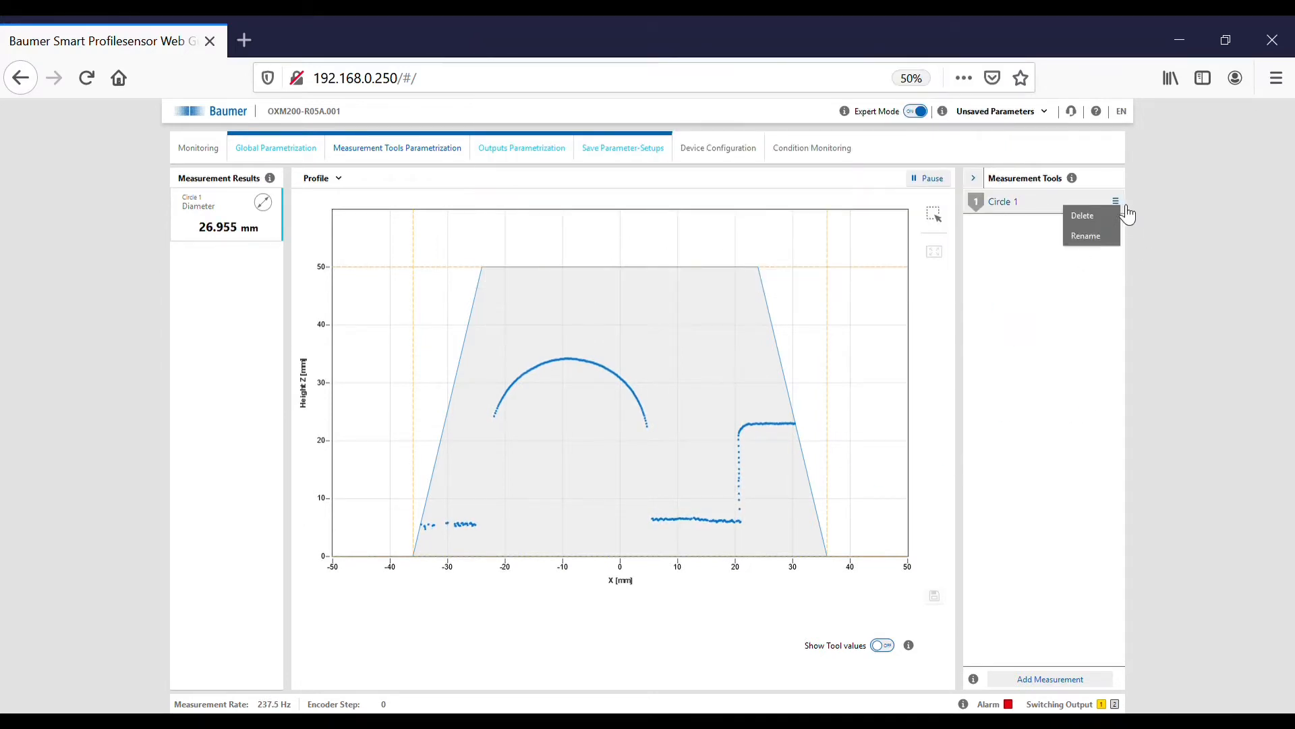
click(1004, 209)
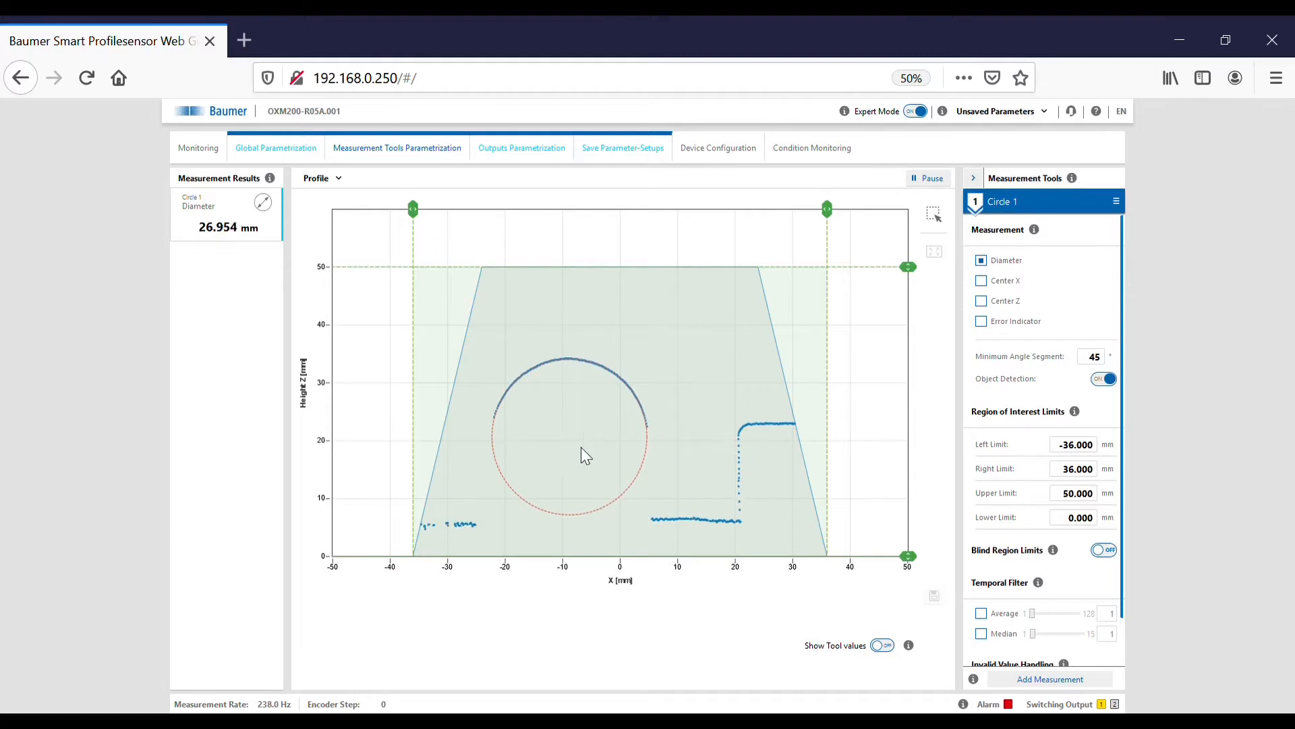
click(1015, 283)
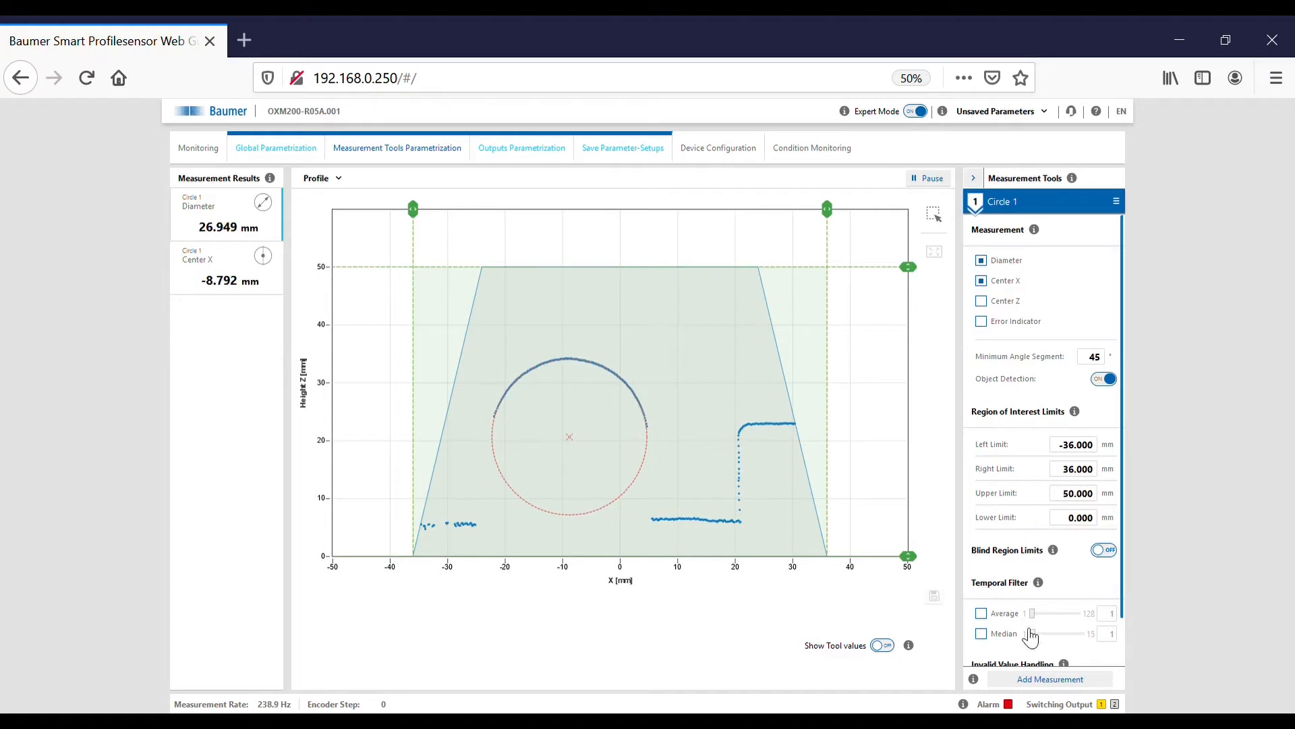
- Add an Edge measurement tool as the second tool
click(1059, 680)
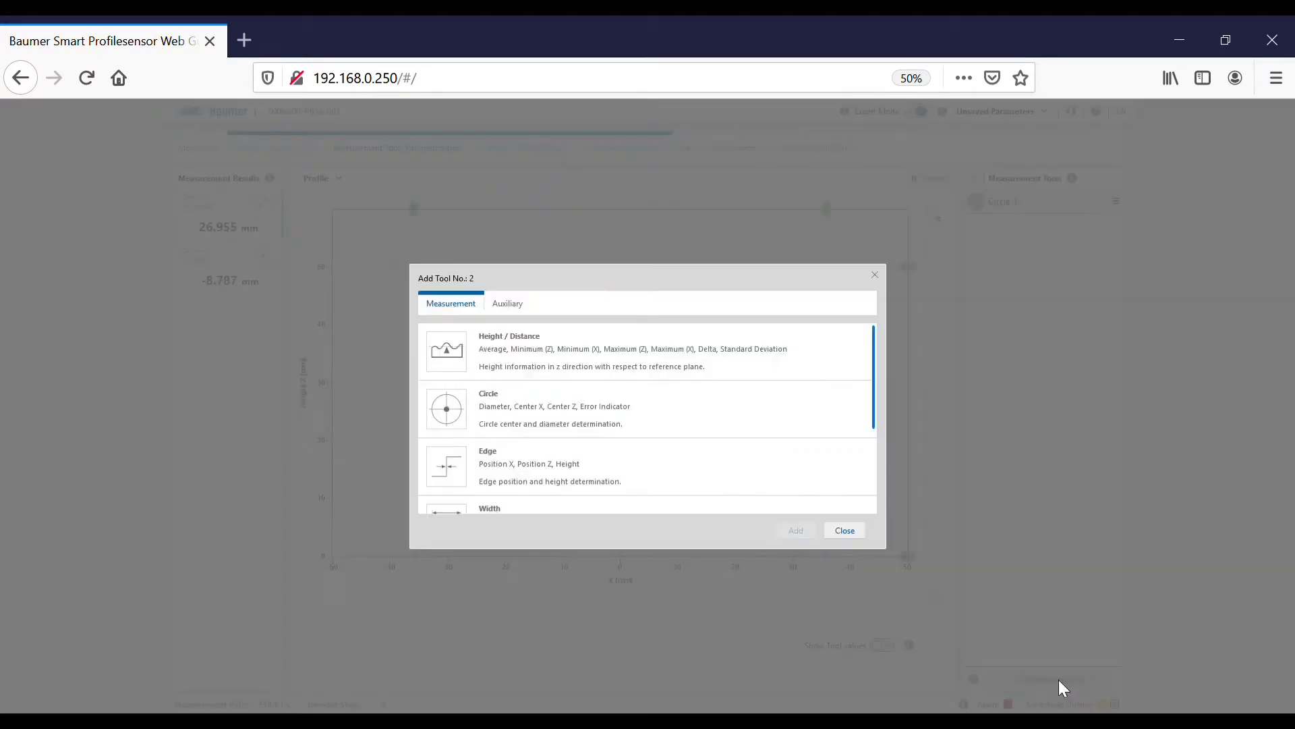
click(537, 476)
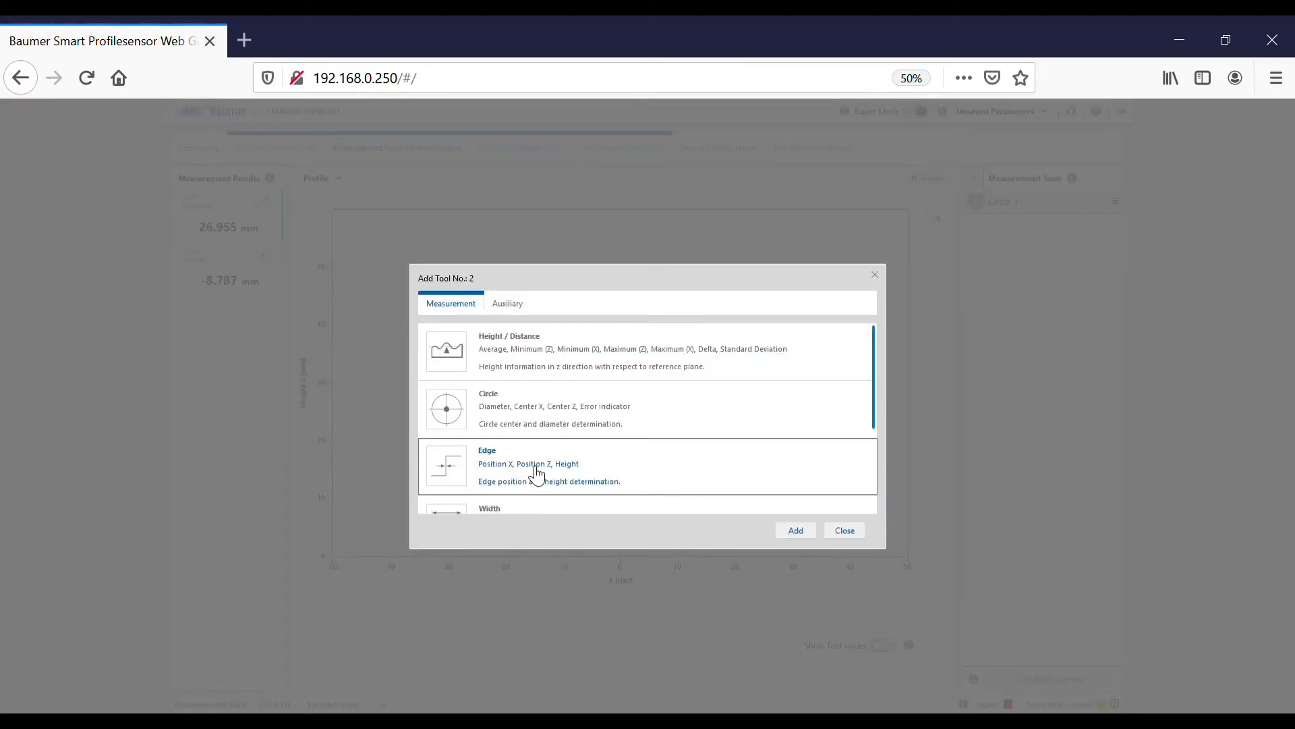
click(803, 532)
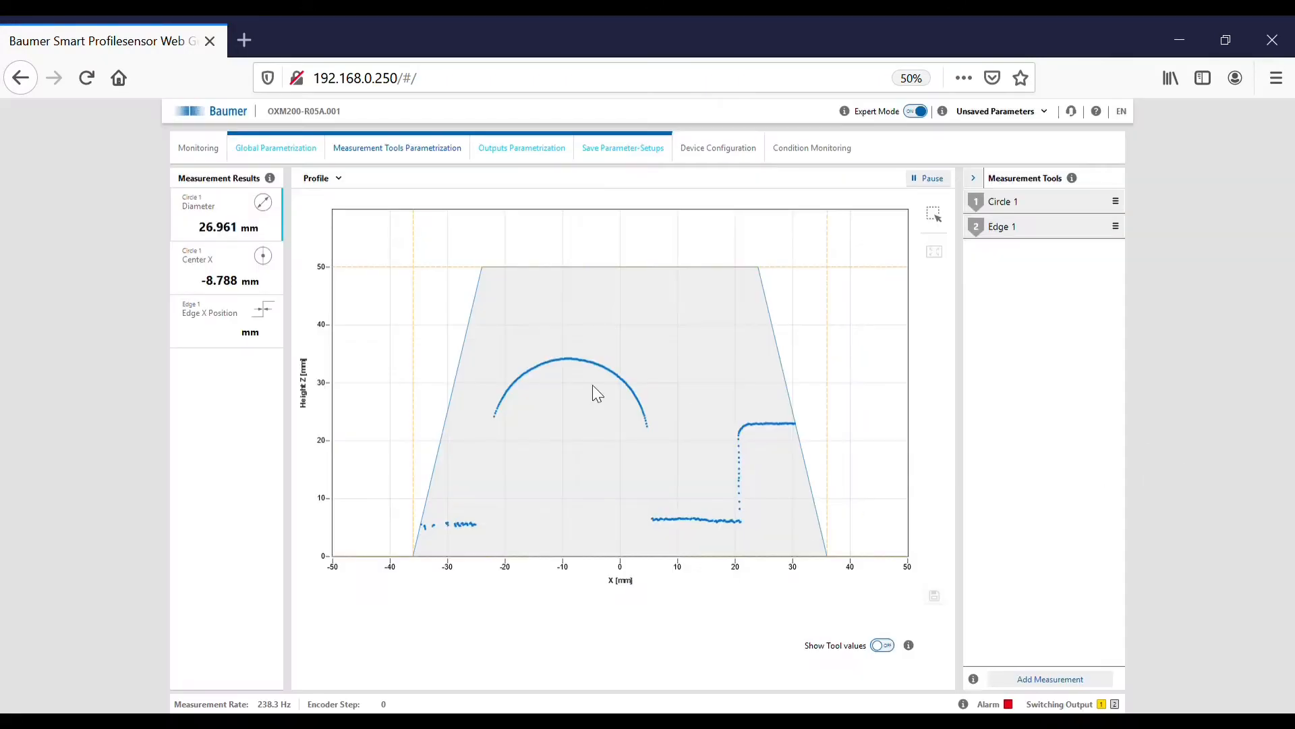
- Narrow Edge 1's region of interest around the step in the profile, from about 14.85 to 27.73 mm in X
click(1026, 228)
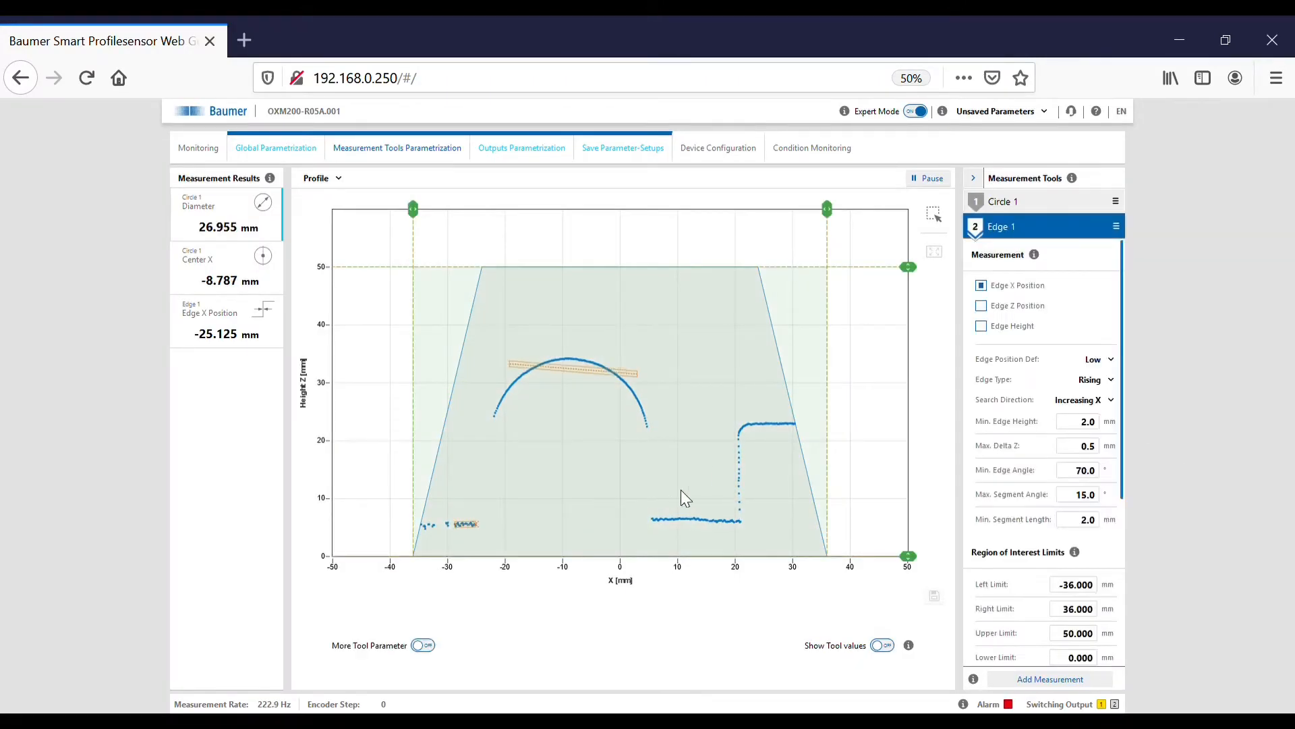
drag(414, 209, 706, 211)
drag(830, 212, 780, 214)
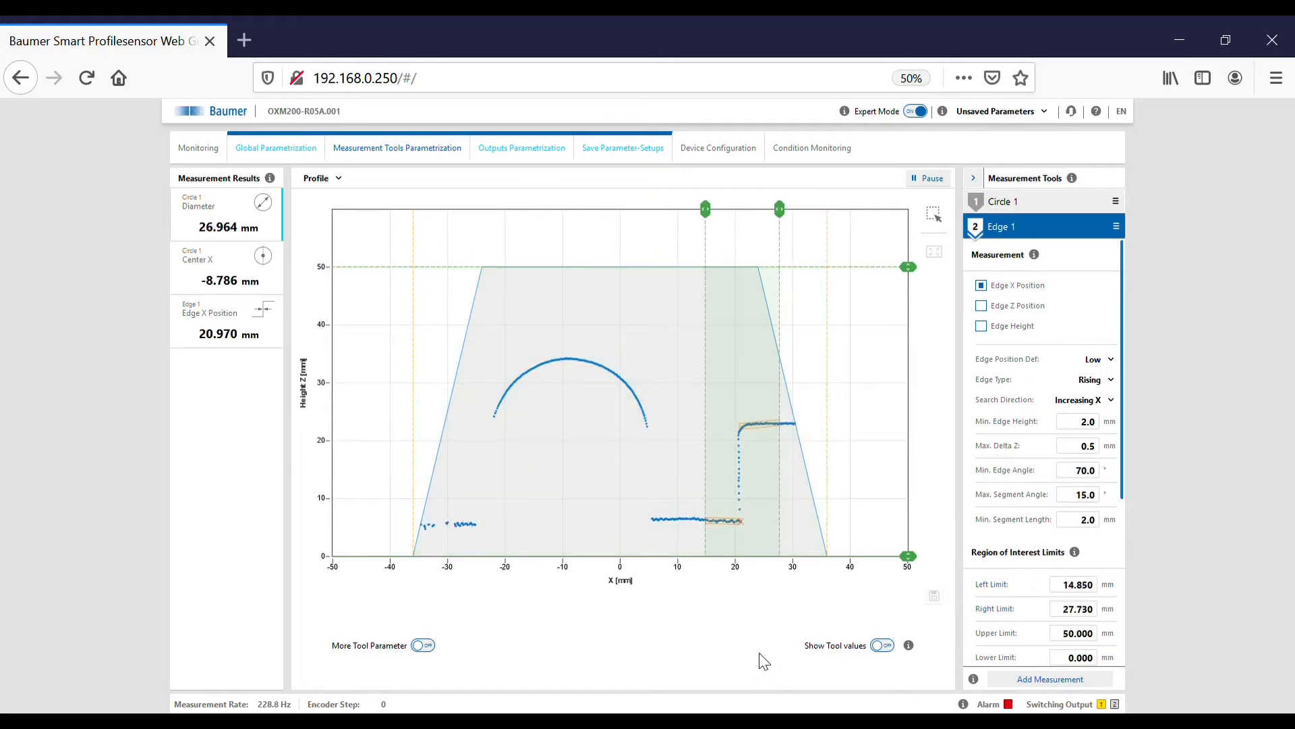
- Turn on the tool values display and widen Edge 1's region of interest to about 9.13 to 30.72 mm in X
click(882, 646)
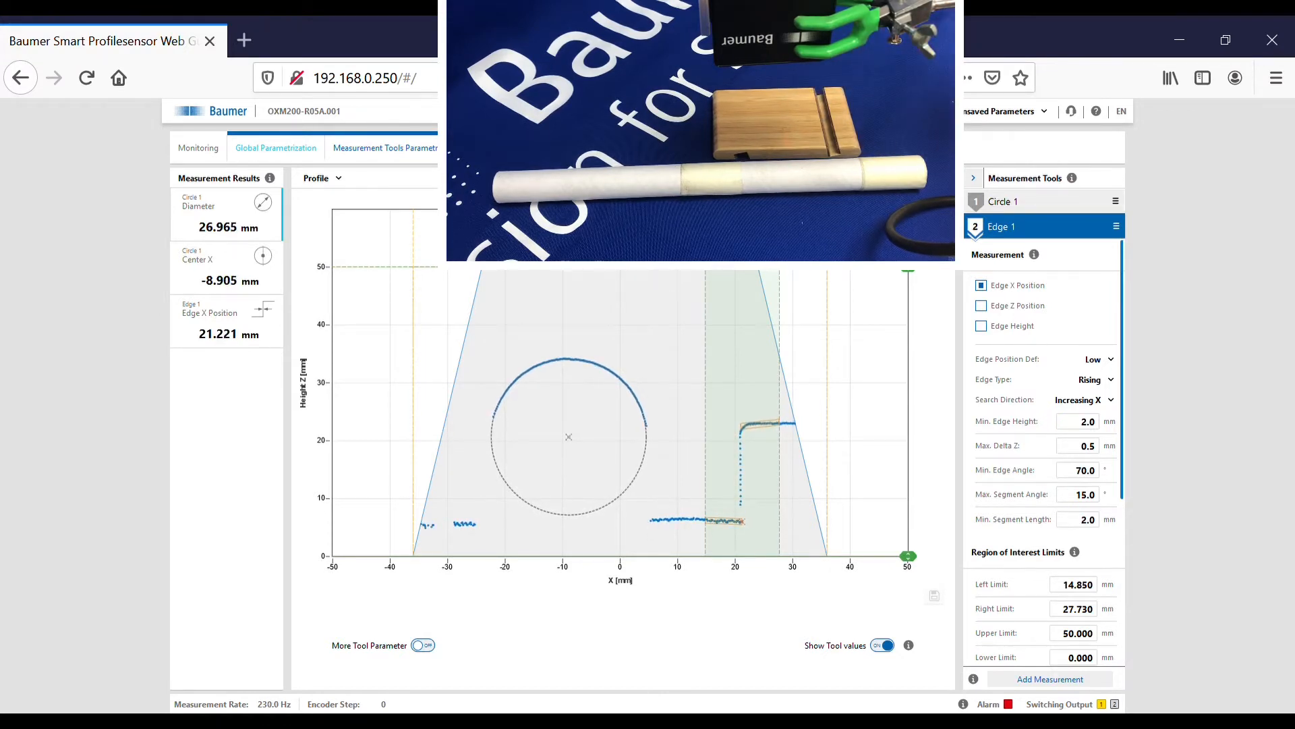
drag(706, 503, 673, 503)
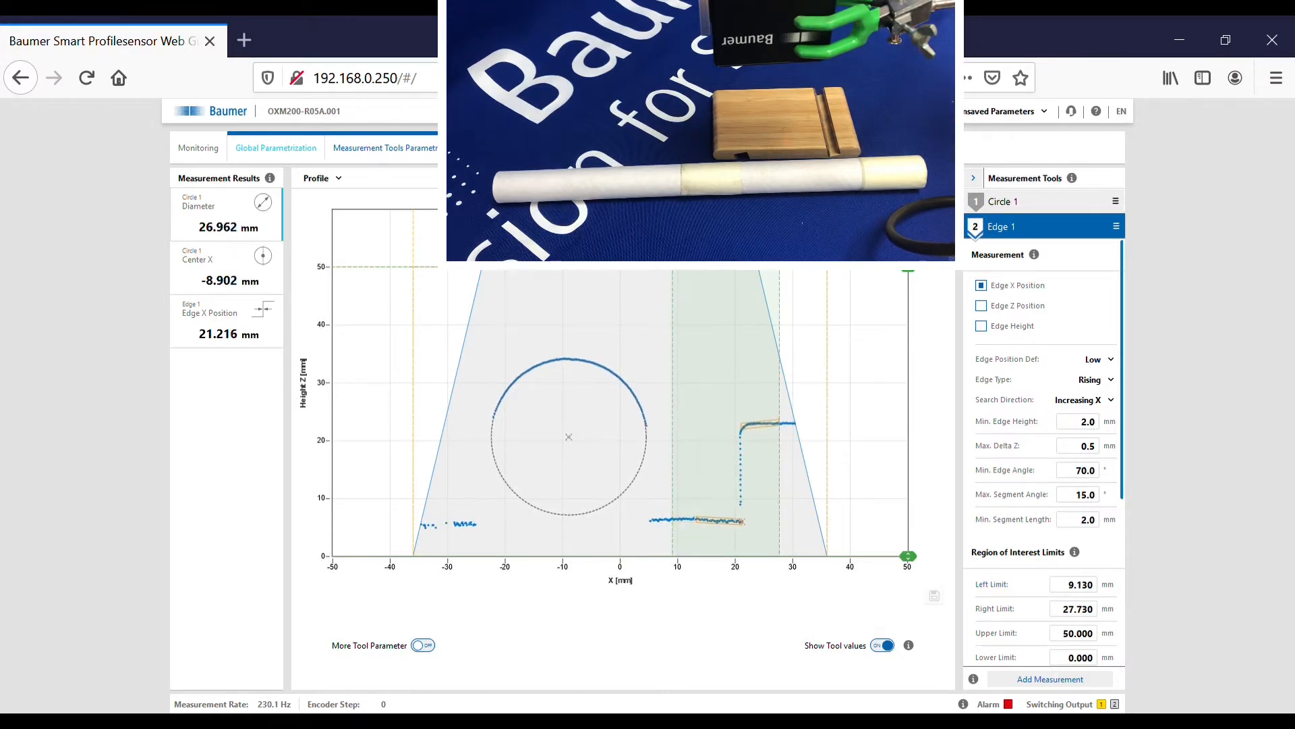
drag(779, 503, 797, 503)
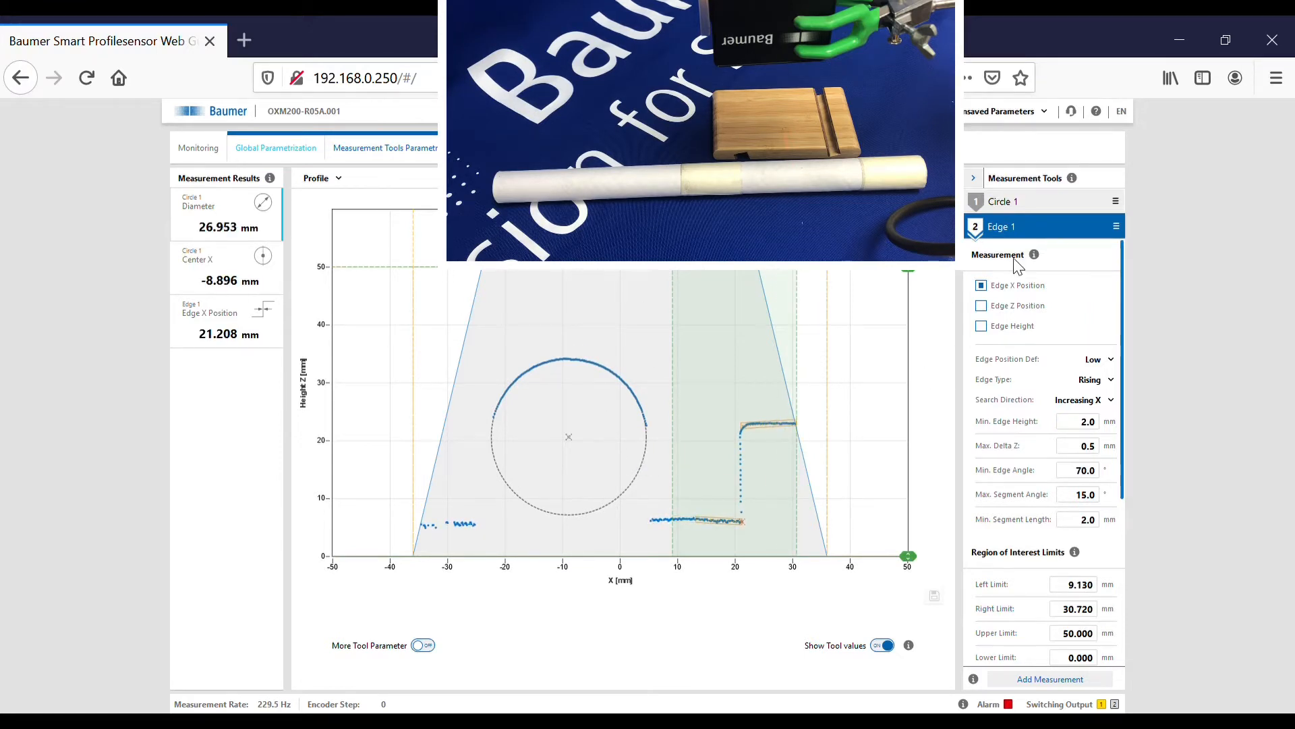
- Limit Circle 1's region of interest in X to the area around the arc, from about -30 to 20 mm
click(1019, 206)
drag(827, 503, 674, 504)
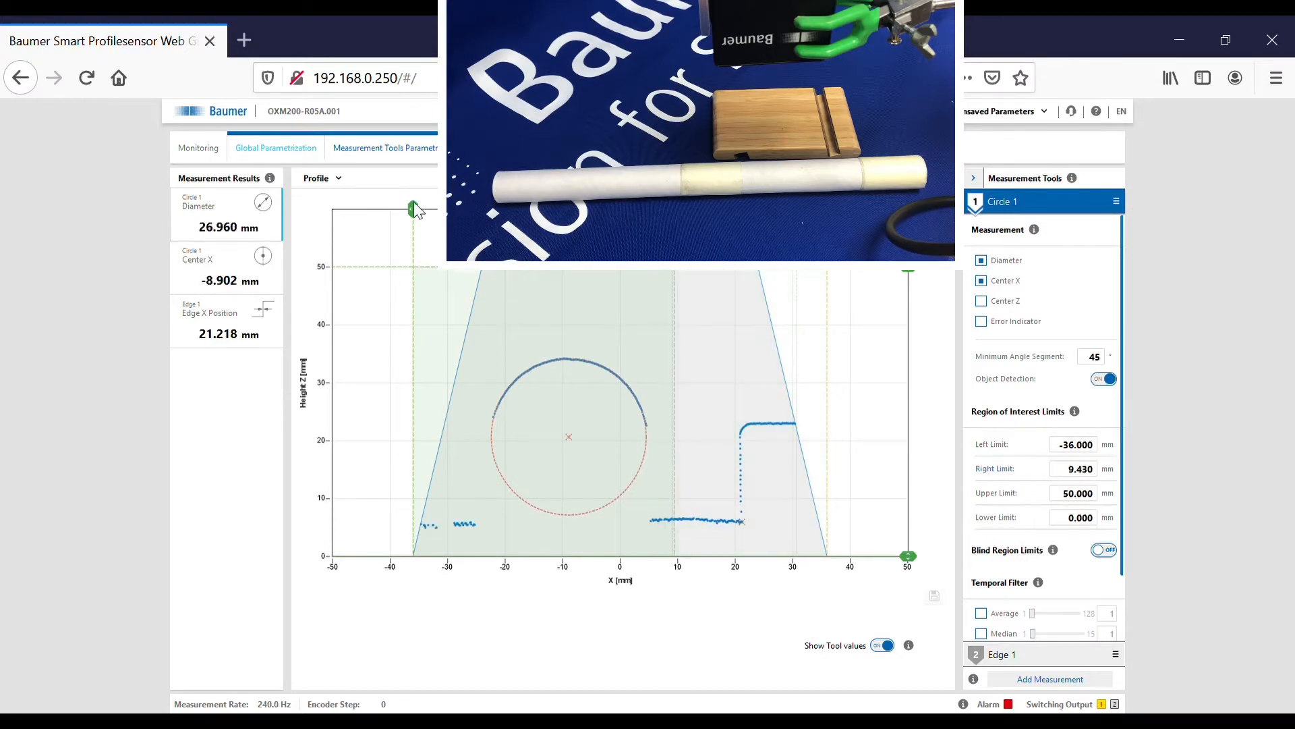
drag(414, 208, 445, 209)
drag(674, 503, 734, 503)
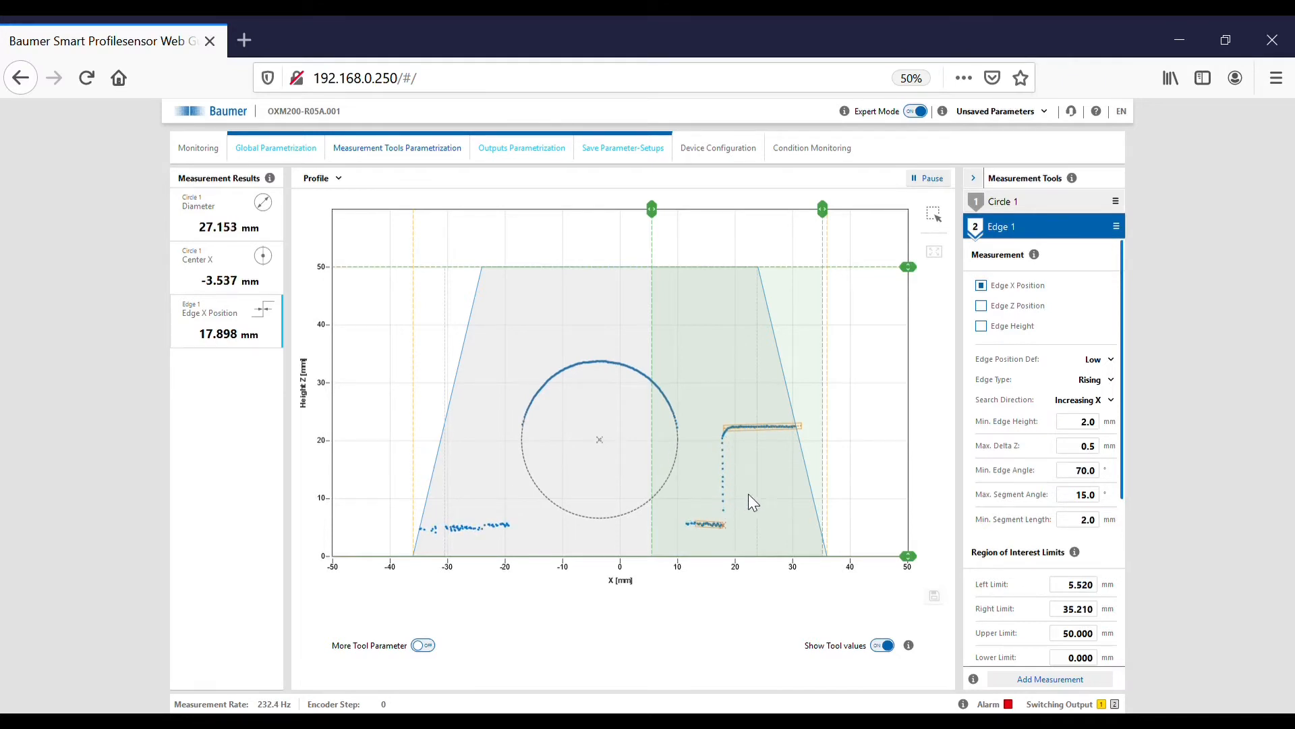
- Add a Caliper X auxiliary tool as the third tool
click(1039, 683)
scroll(515, 400, down, 3)
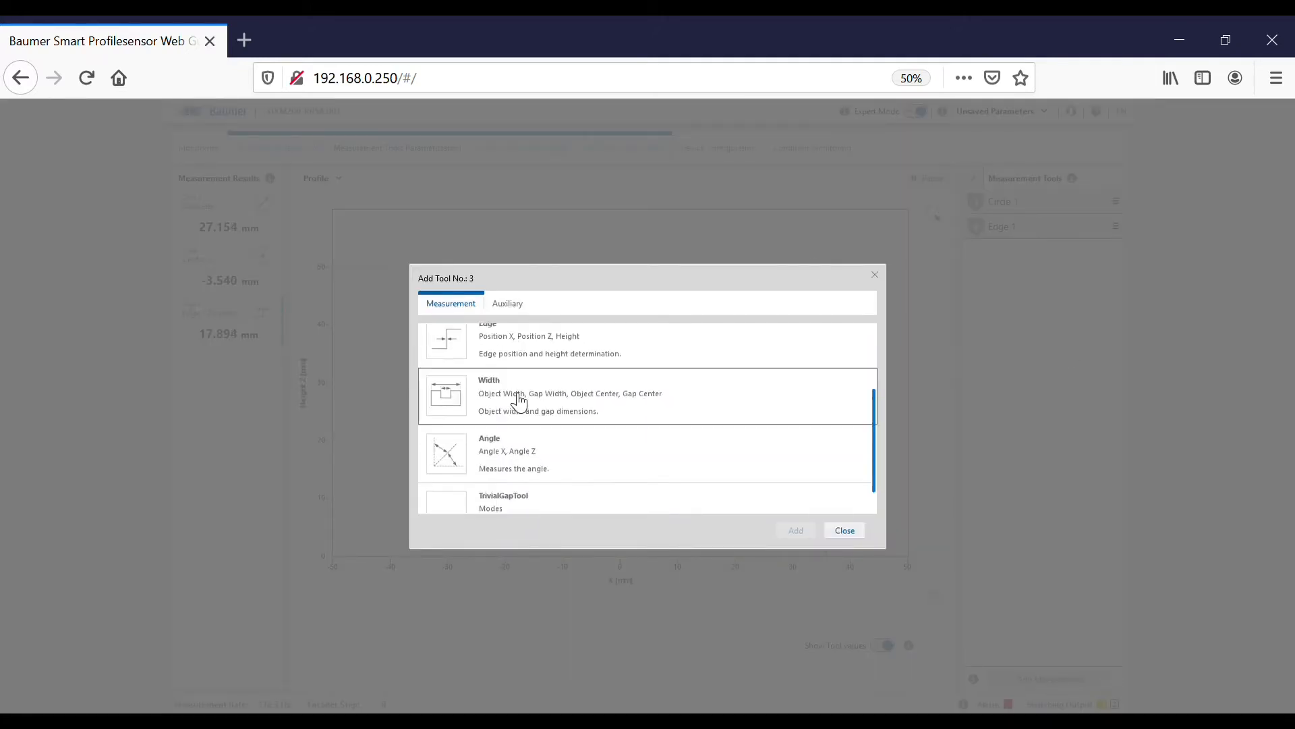
scroll(545, 413, up, 3)
click(511, 309)
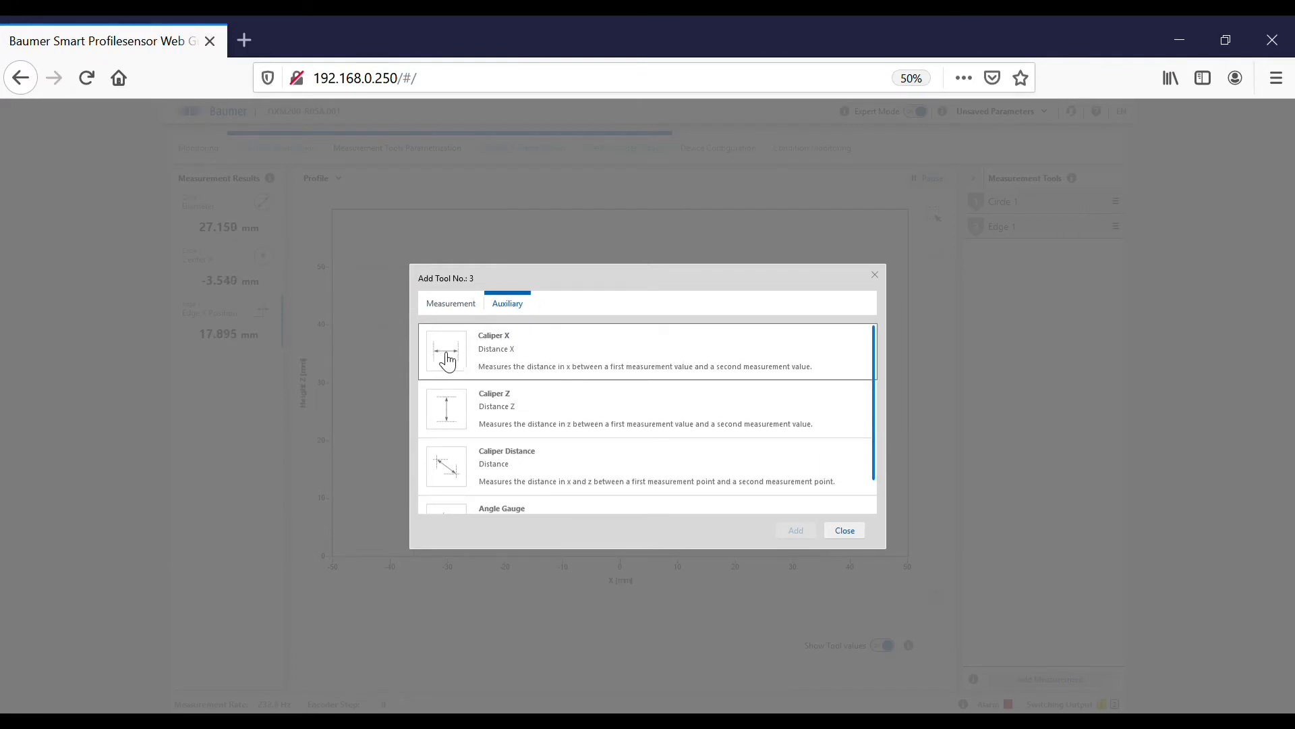
click(499, 351)
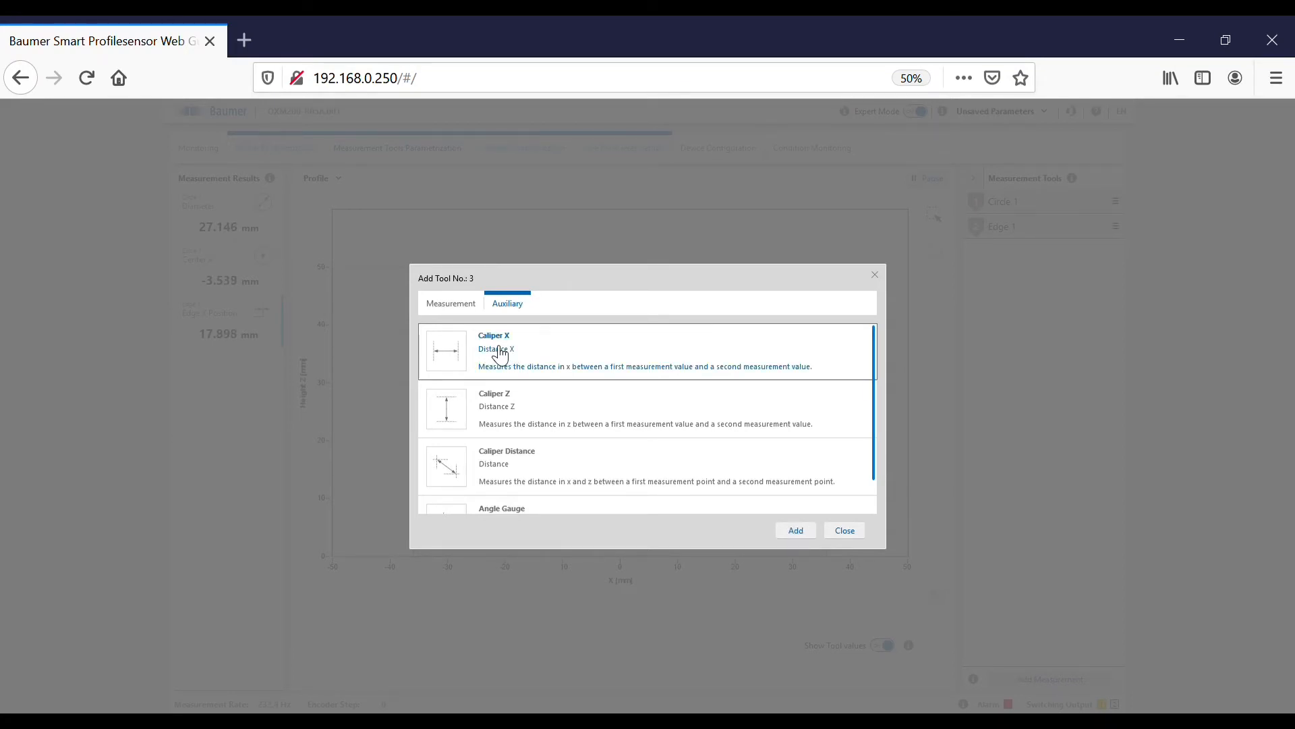
click(797, 531)
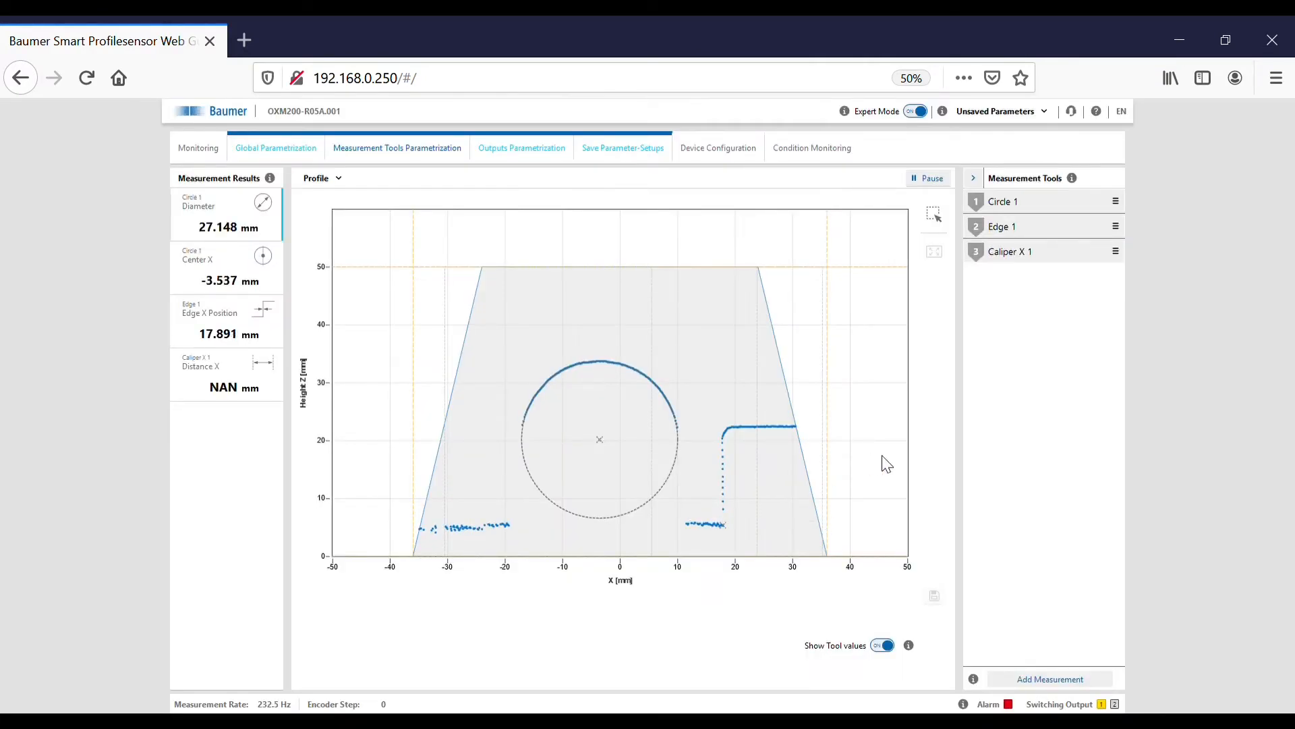
- Set Caliper X 1's input sources to Circle 1 - Center X and Edge 1 - Edge X Position
click(1045, 258)
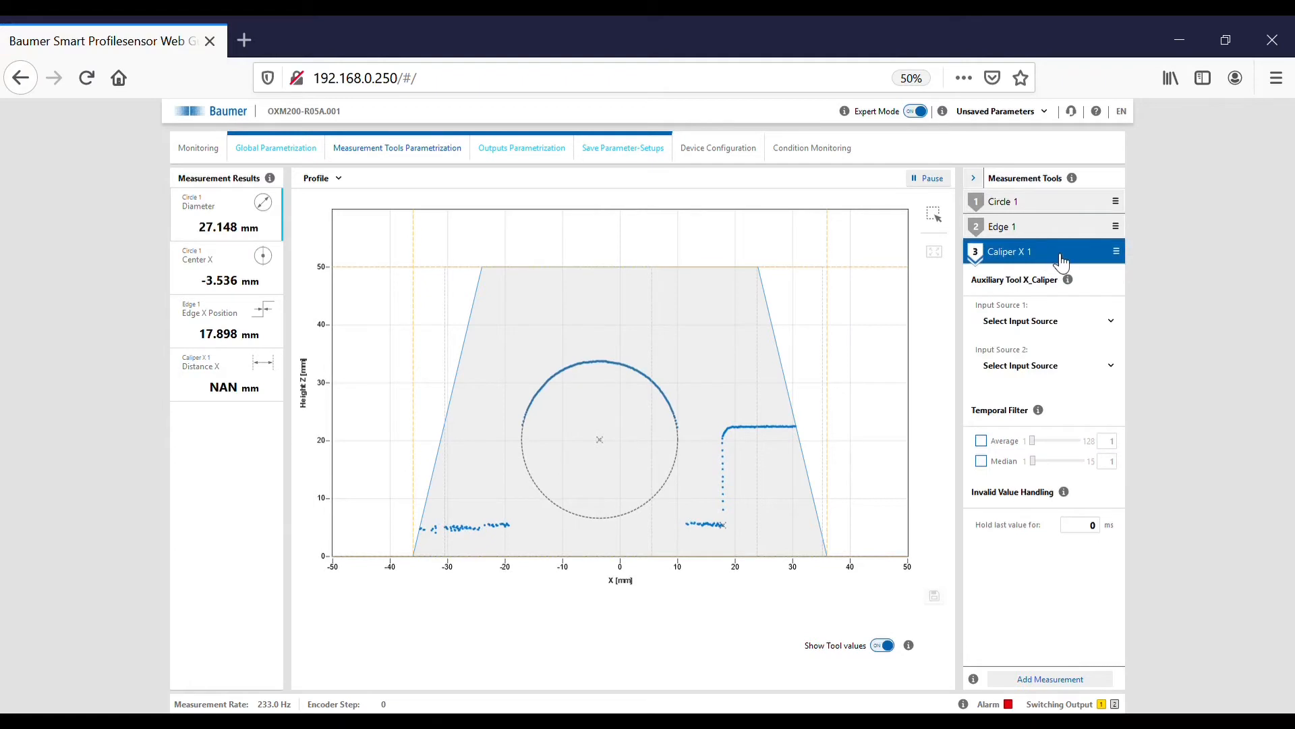
click(1044, 330)
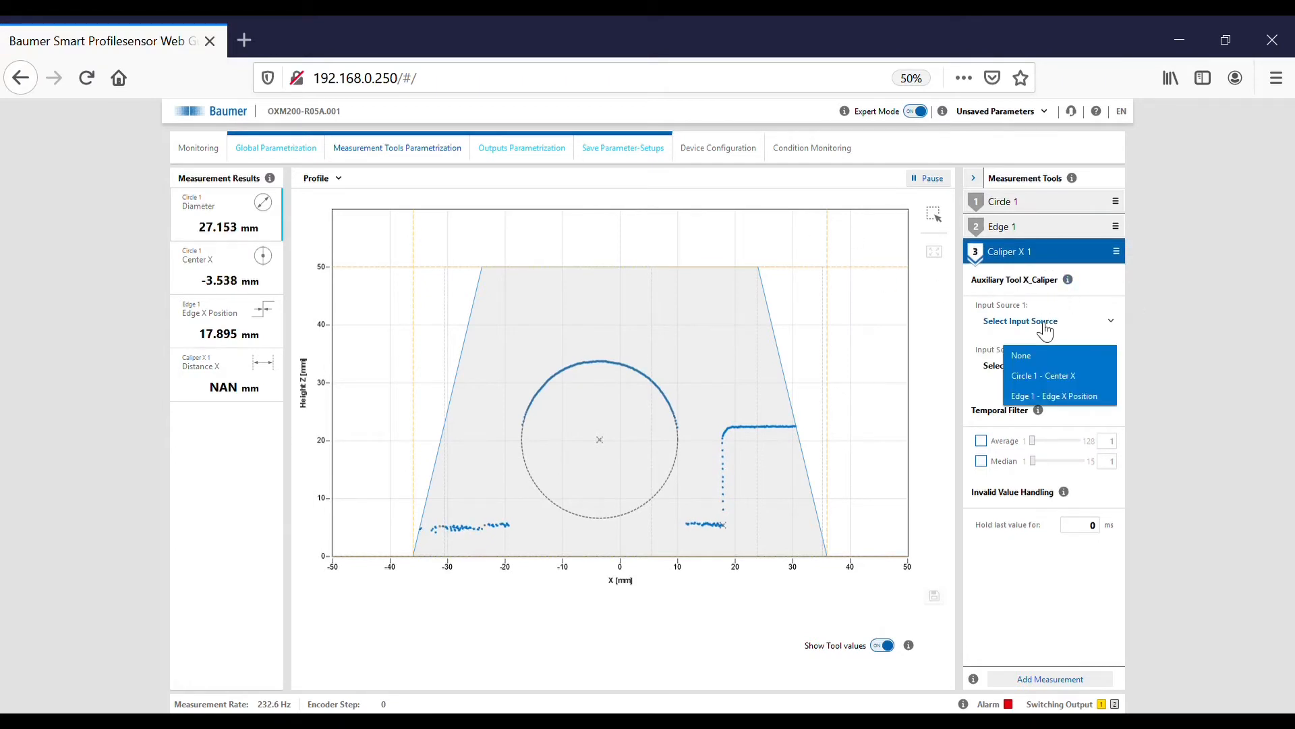
click(1068, 377)
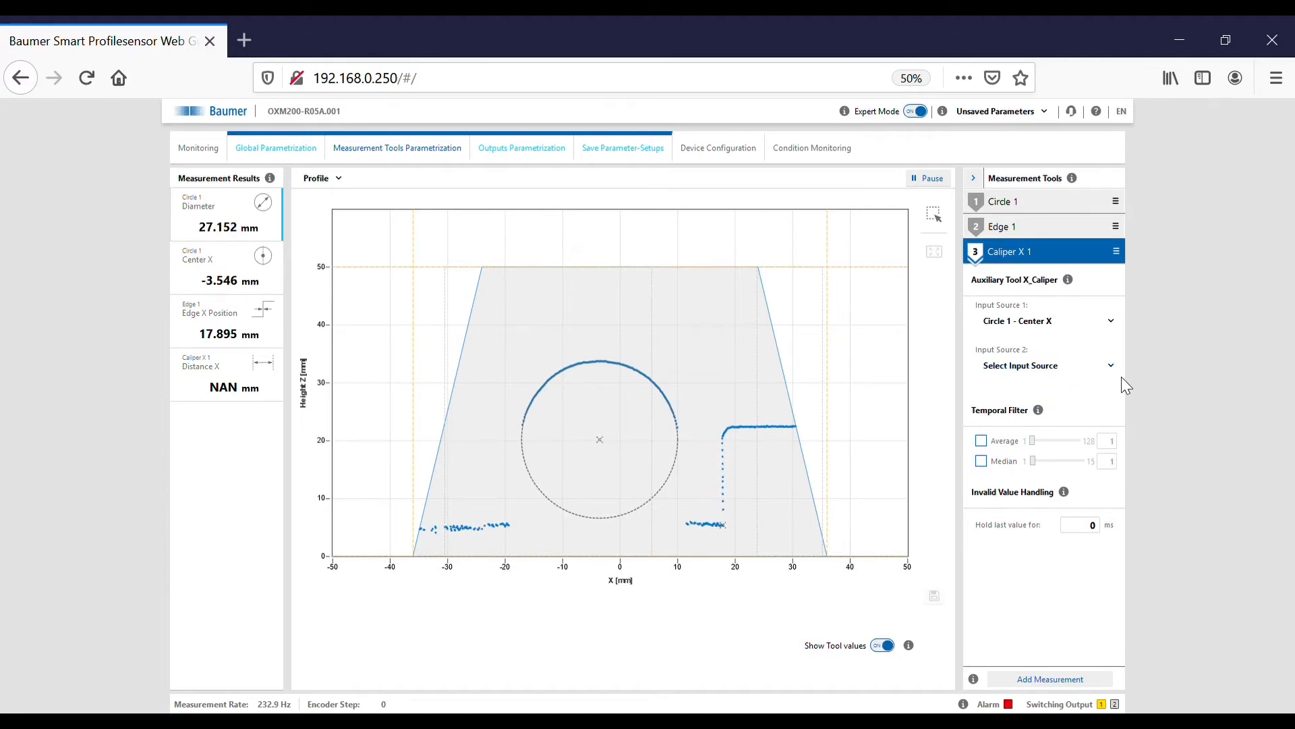
click(1057, 368)
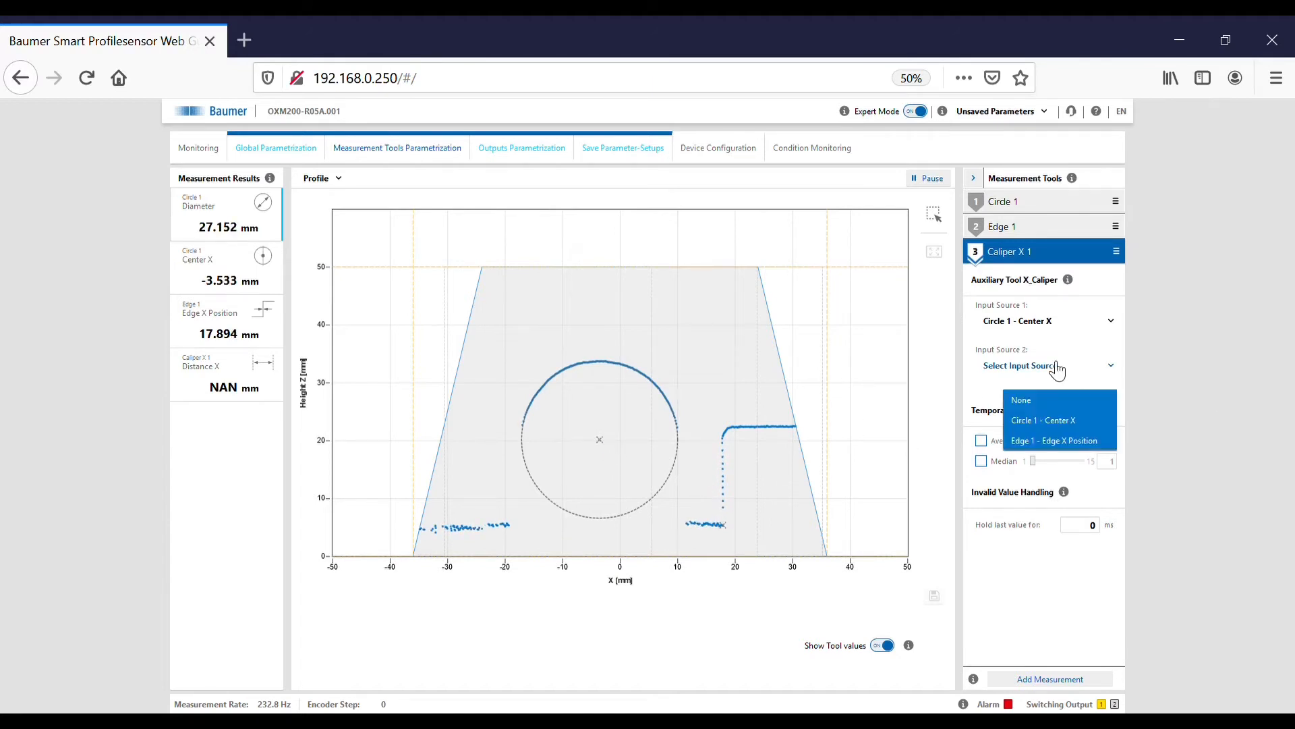
click(1068, 441)
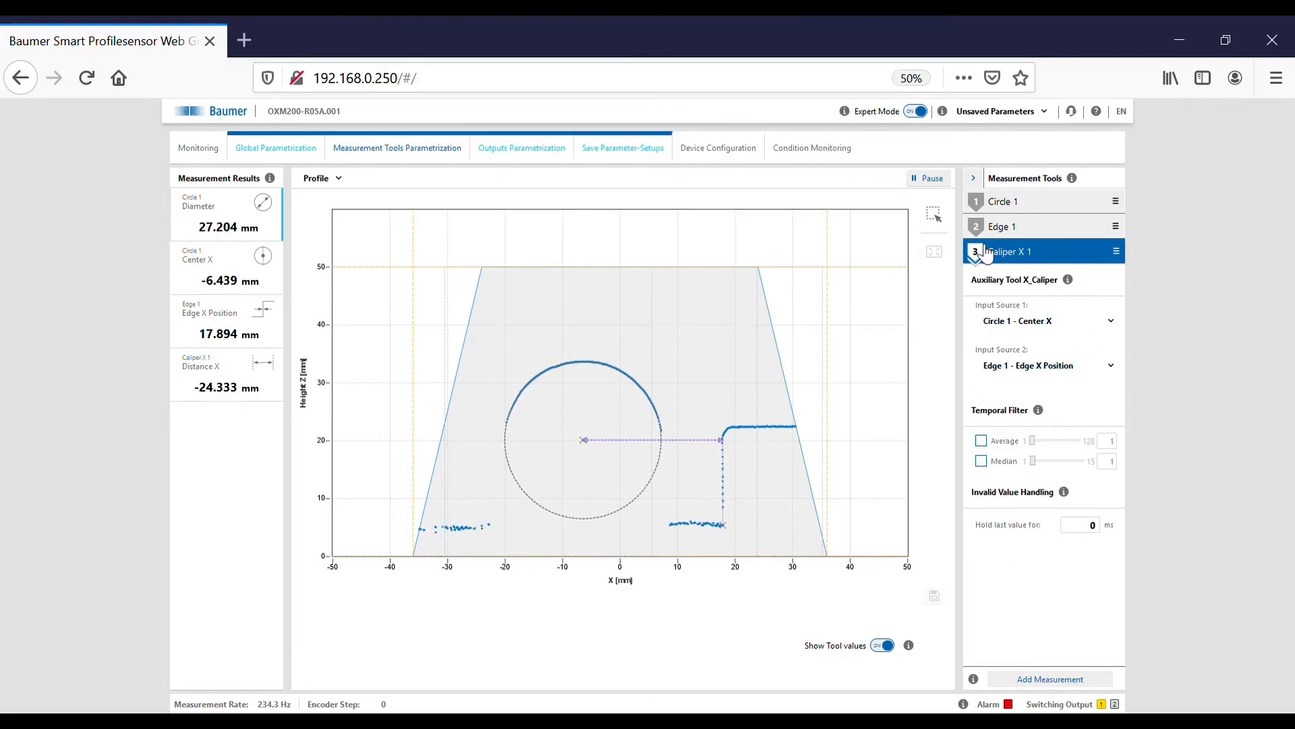
- In the output parameters, try the interpolated profile data output and return it to raw
click(540, 152)
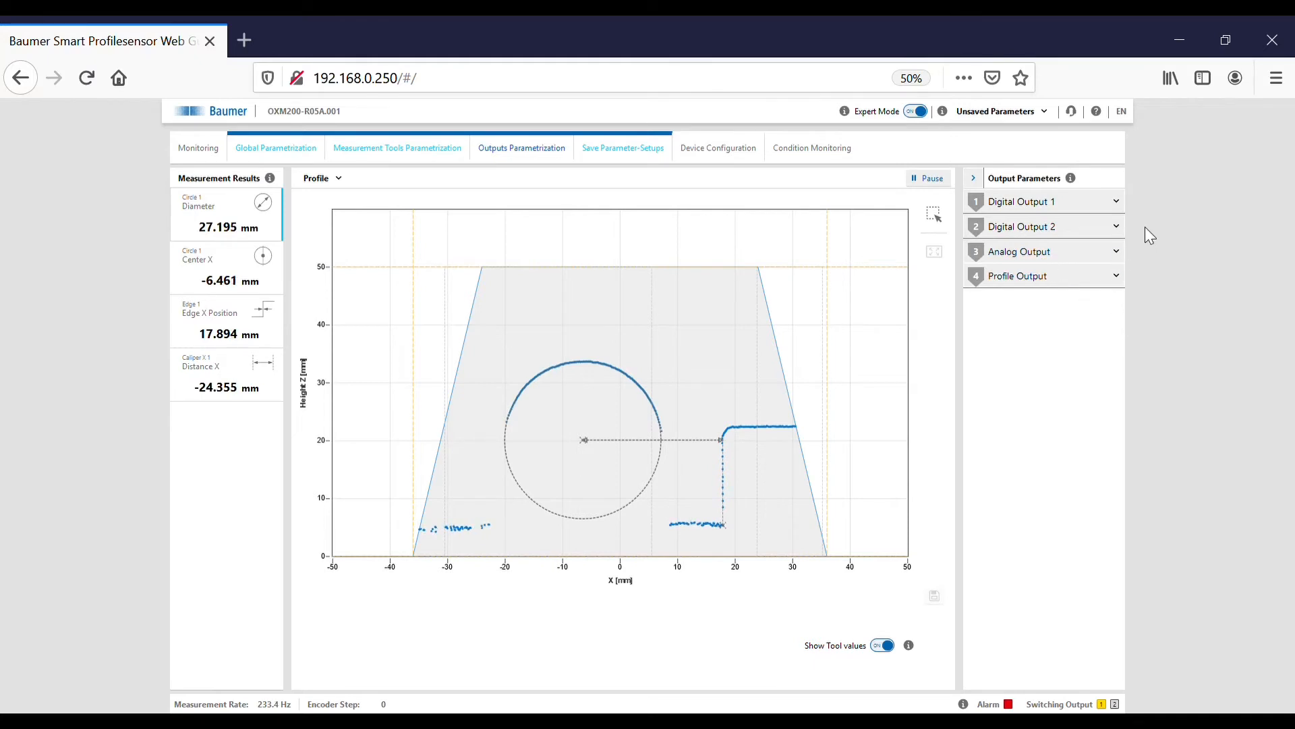
click(1024, 280)
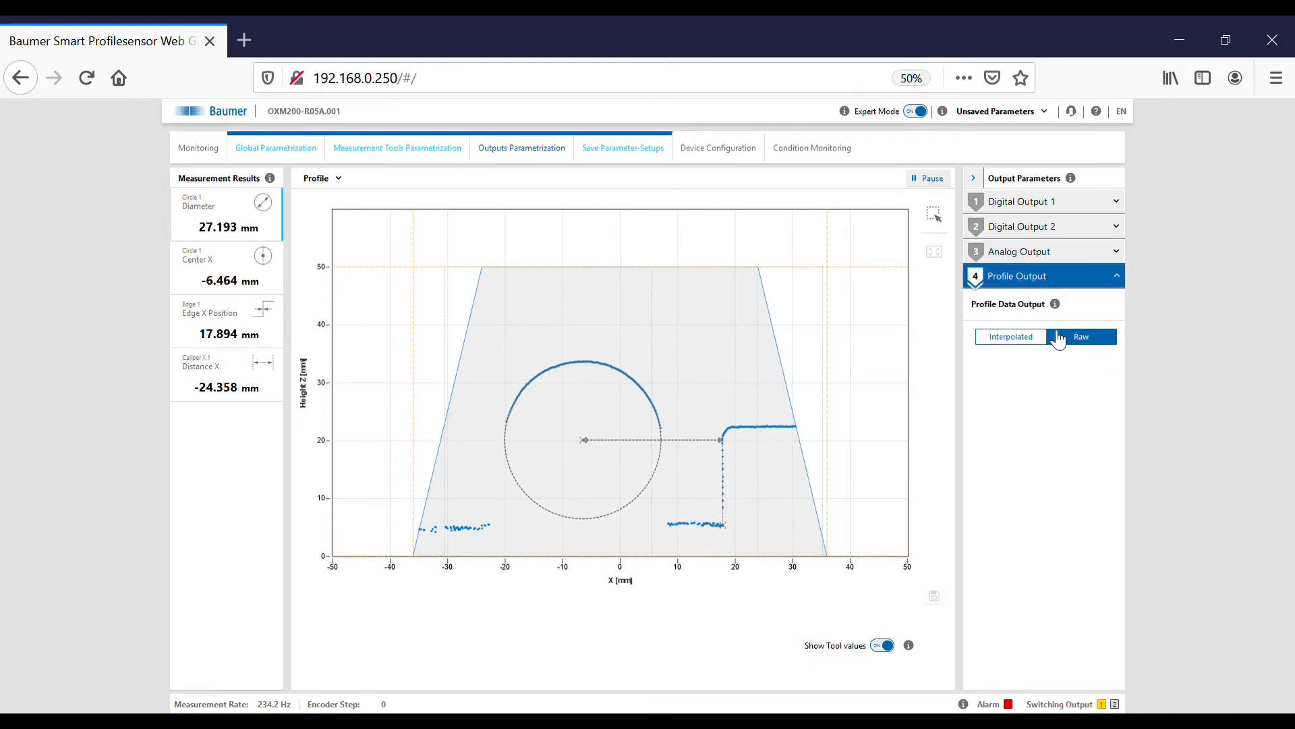
click(1020, 340)
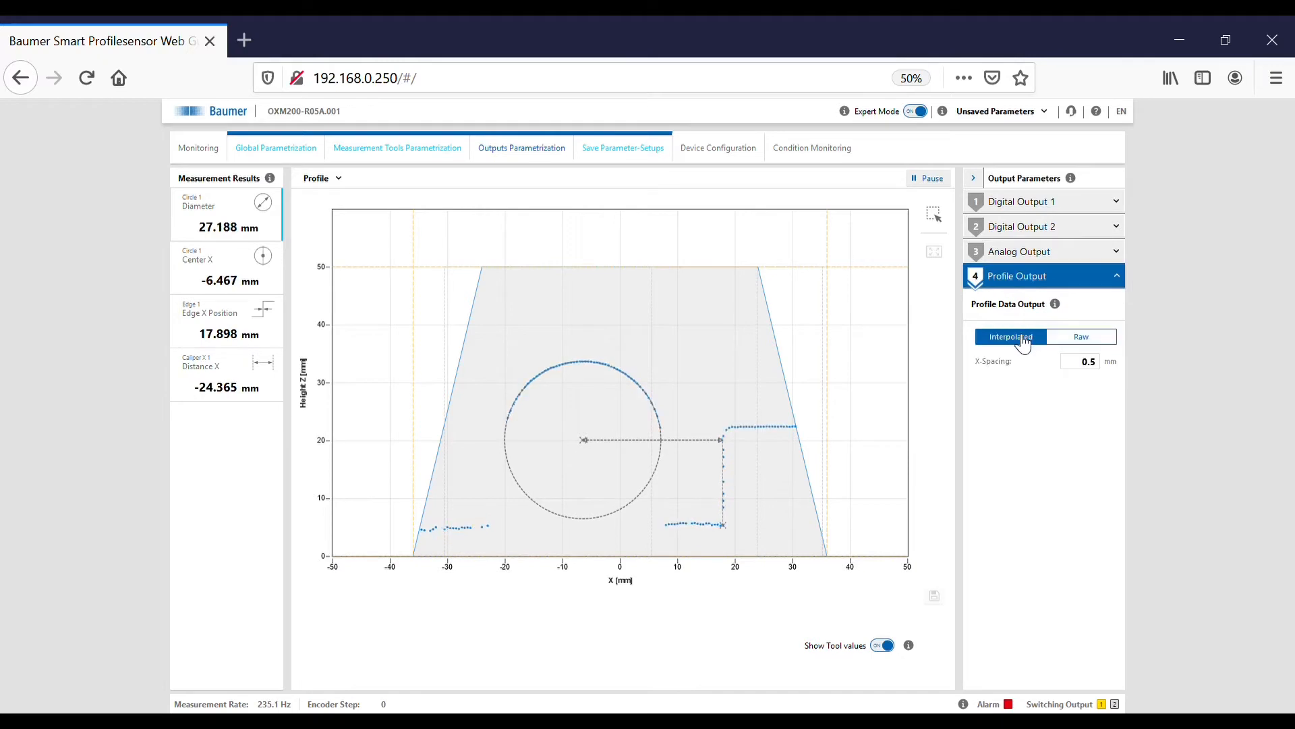
click(1089, 341)
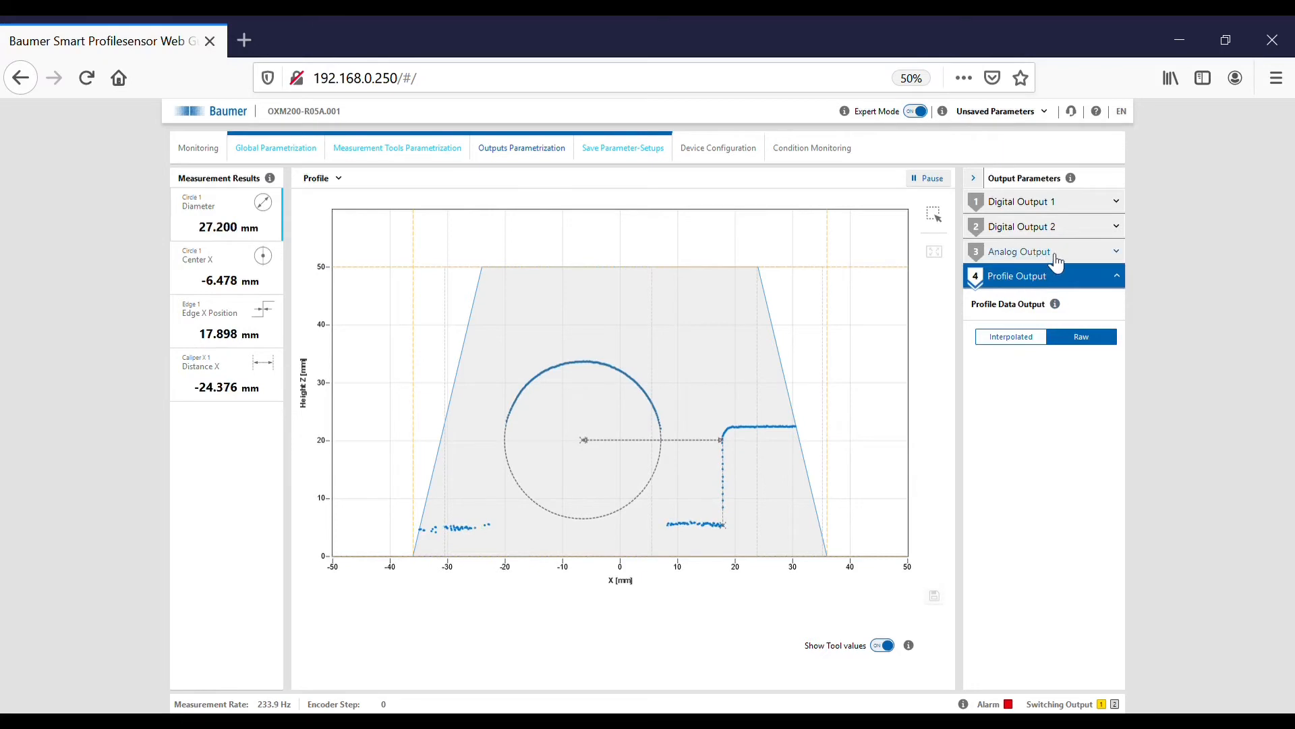
- Map Digital Output 1 to the Circle 1 - Diameter measurement
click(1048, 203)
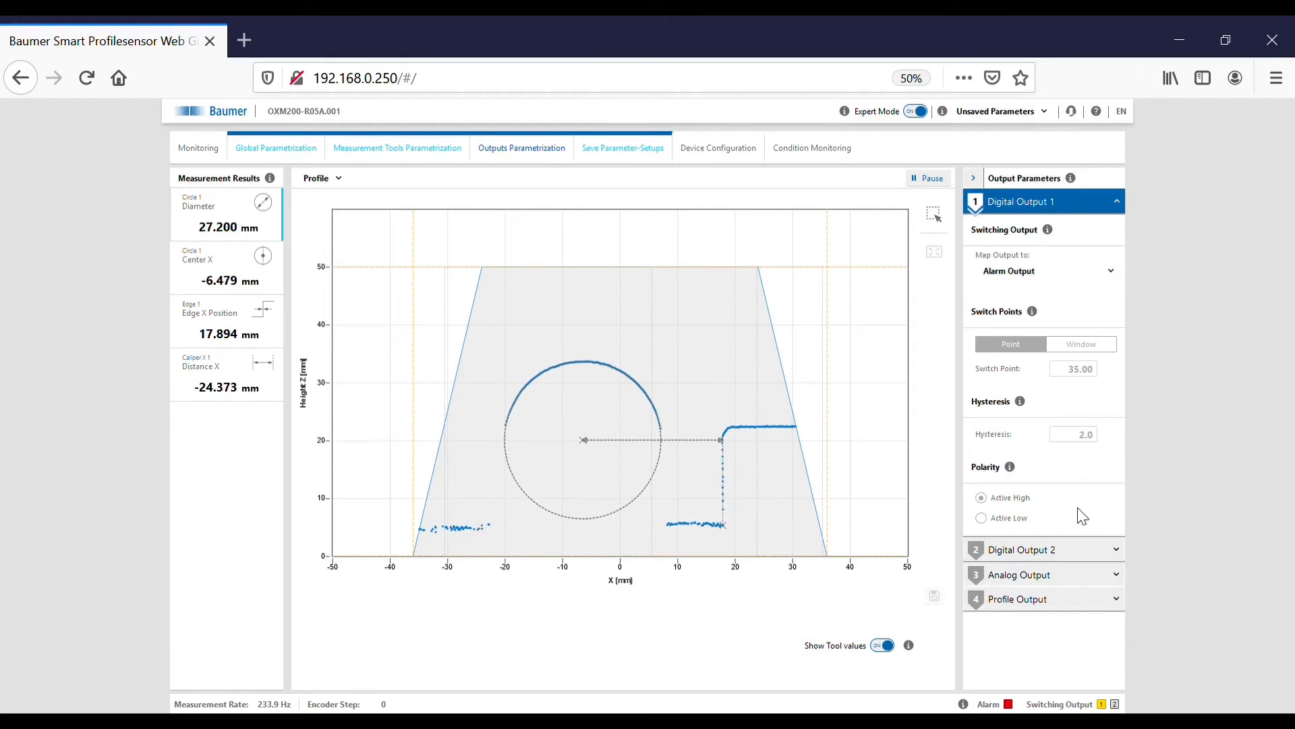
click(1057, 276)
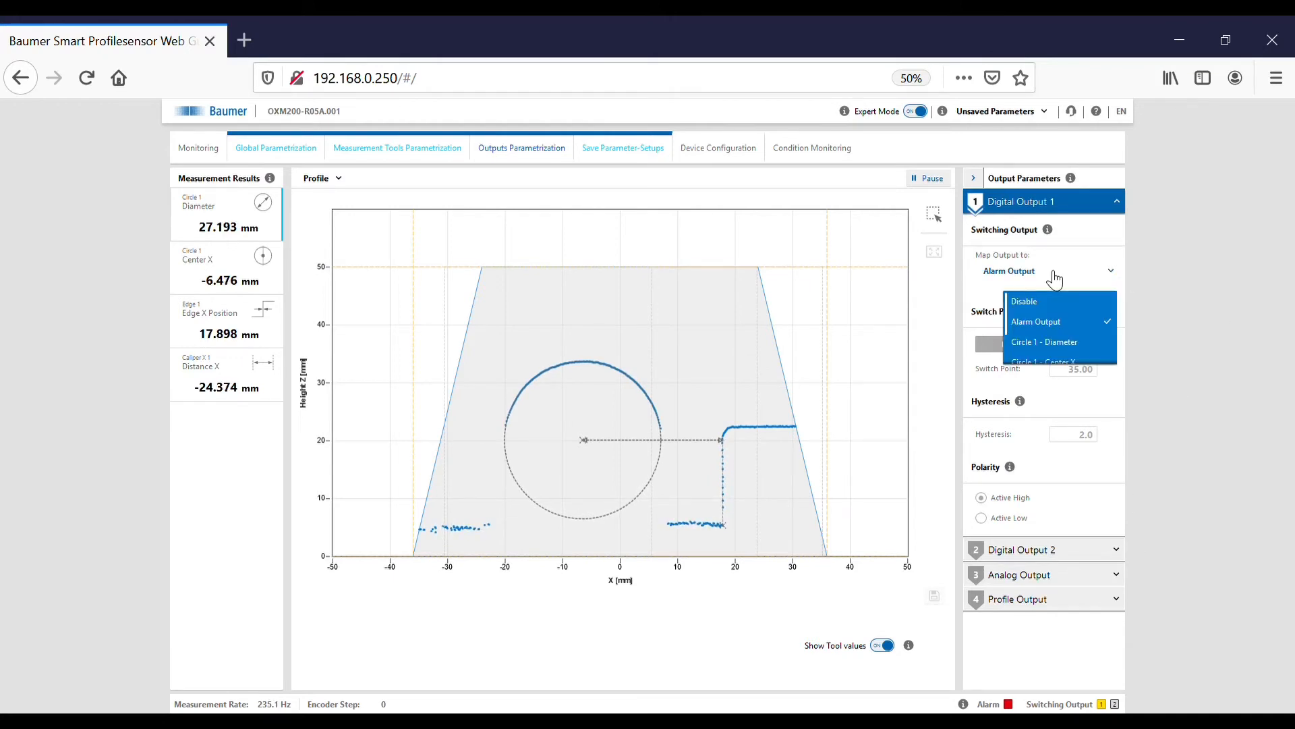
click(1083, 344)
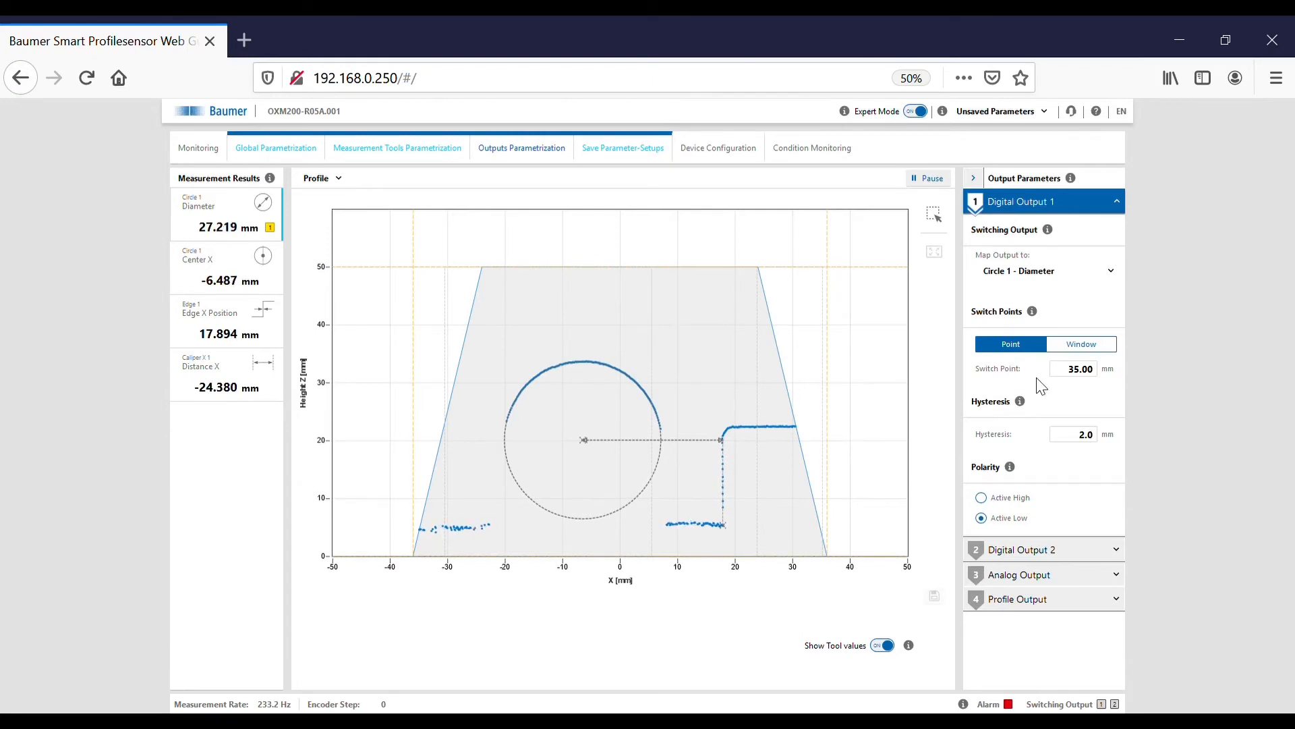
- Set Digital Output 1's switch point to 27.50 mm and its hysteresis to 0.5 mm
double_click(1077, 369)
text(27.5)
click(1077, 400)
double_click(1083, 436)
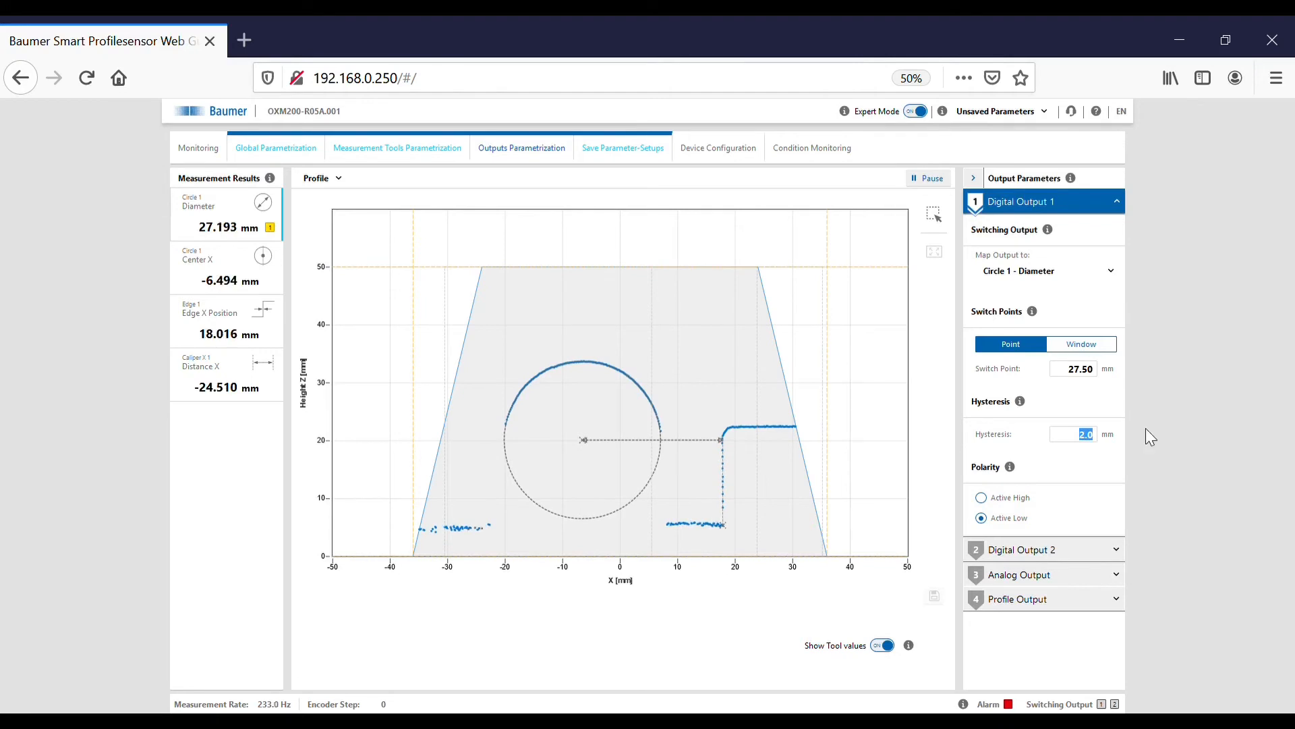
text(0.5)
- Map Digital Output 2 to the Caliper X 1 - Distance X measurement
click(1039, 549)
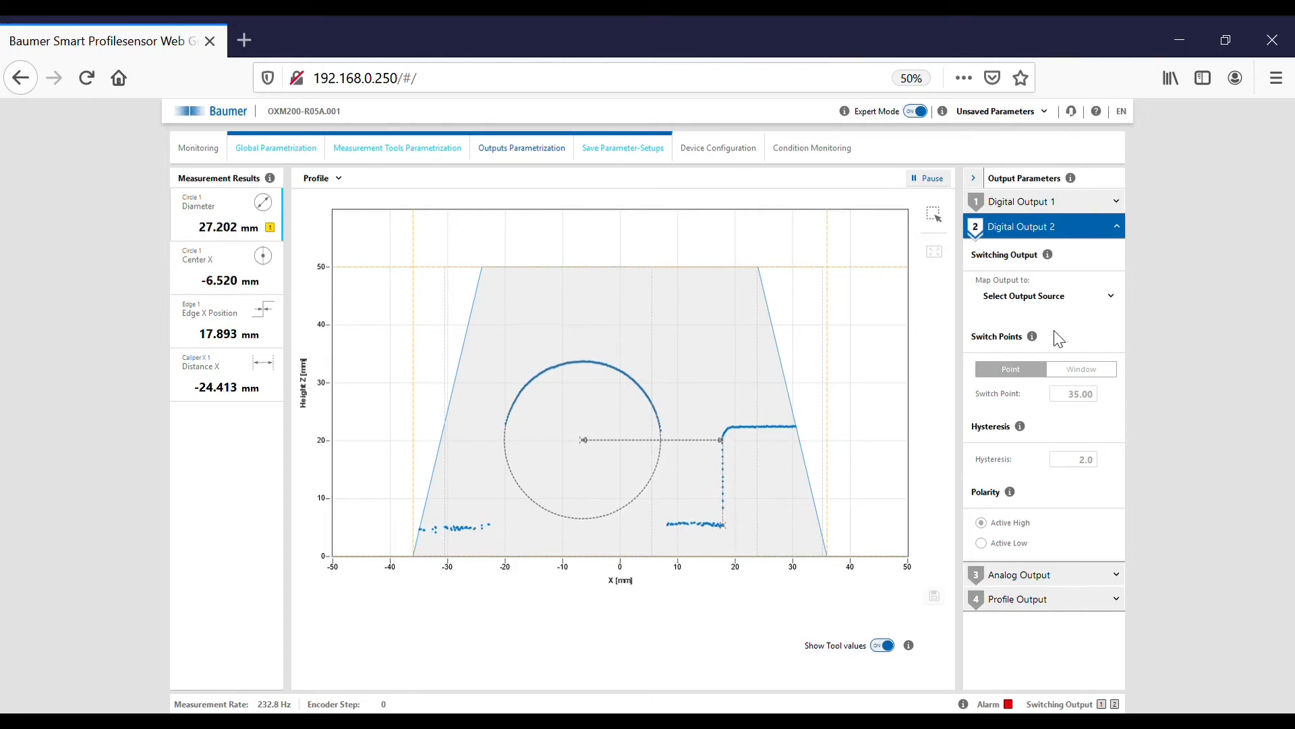
click(1059, 306)
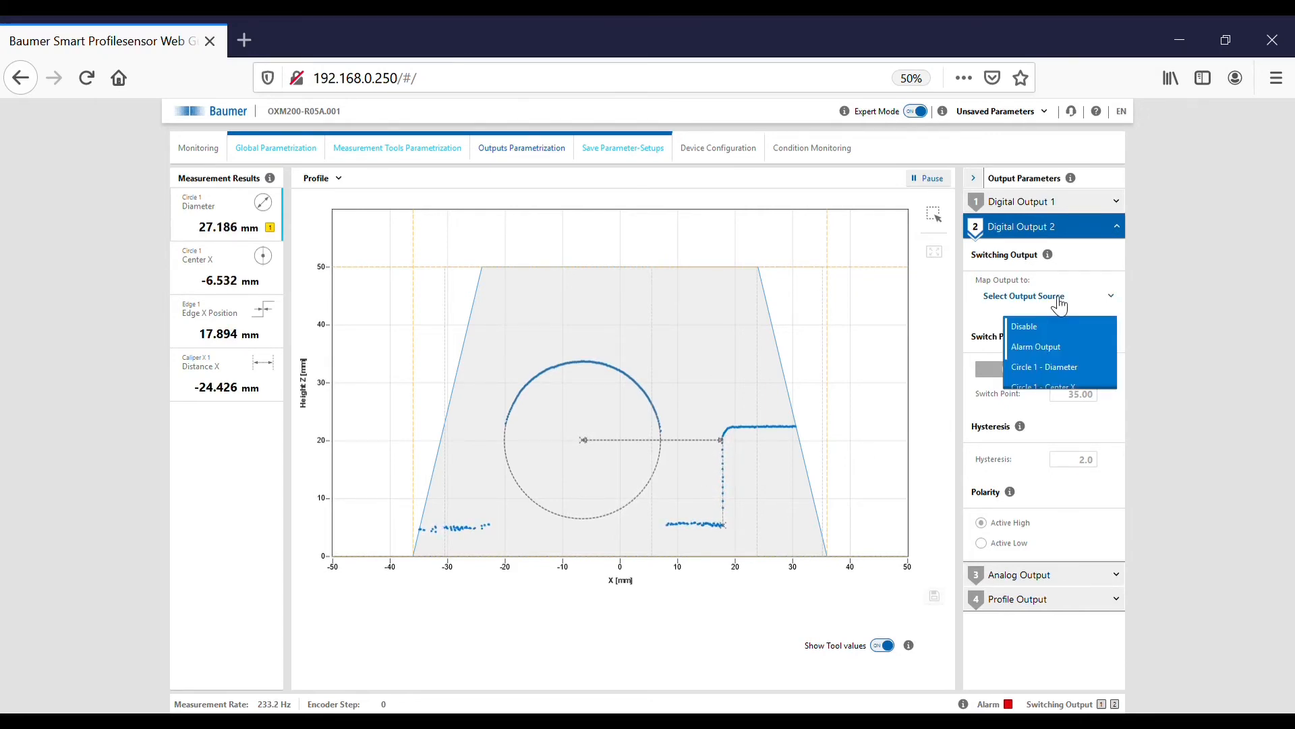
scroll(1083, 351, down, 2)
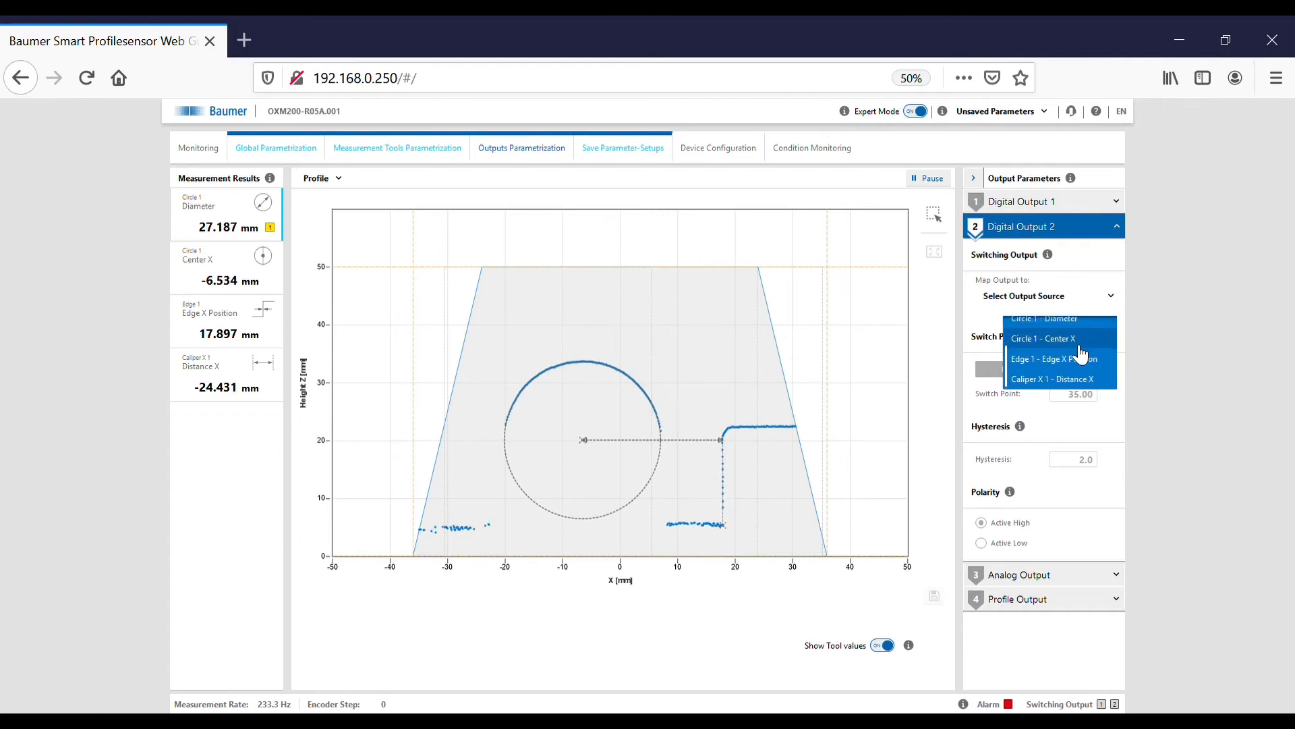
click(1066, 384)
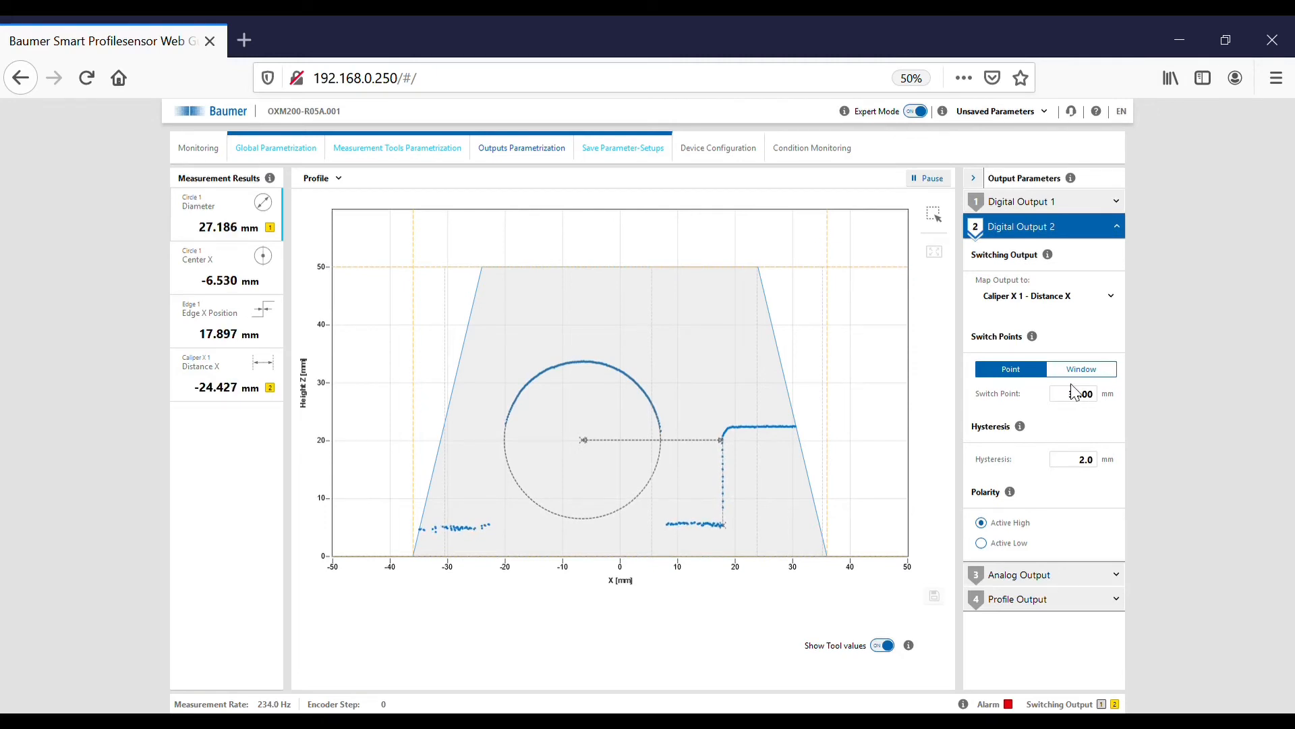
- Set Digital Output 2's switch point to -20.00 mm and its hysteresis to 0.5 mm
drag(1094, 396, 1041, 399)
key(BackSpace)
text(-20)
key(Return)
double_click(1085, 459)
text(0.5)
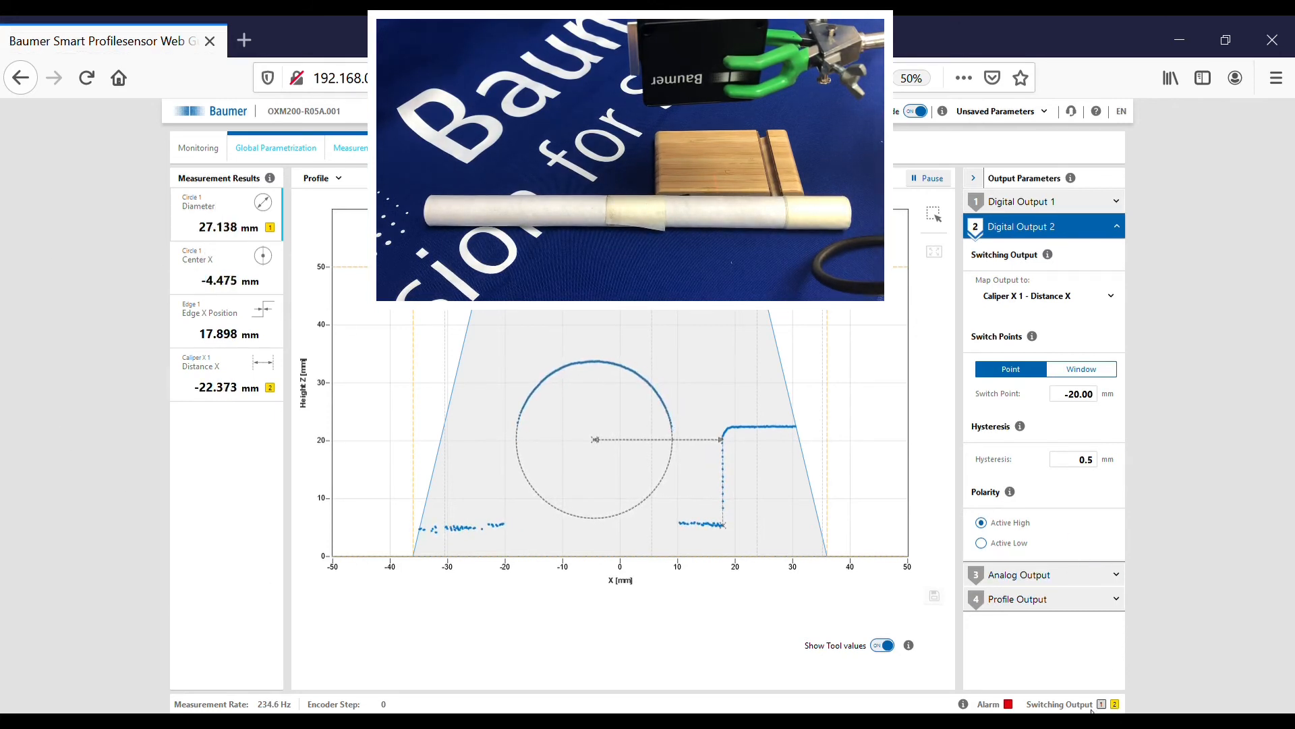
- Reopen the settings of Digital Output 1
click(1020, 201)
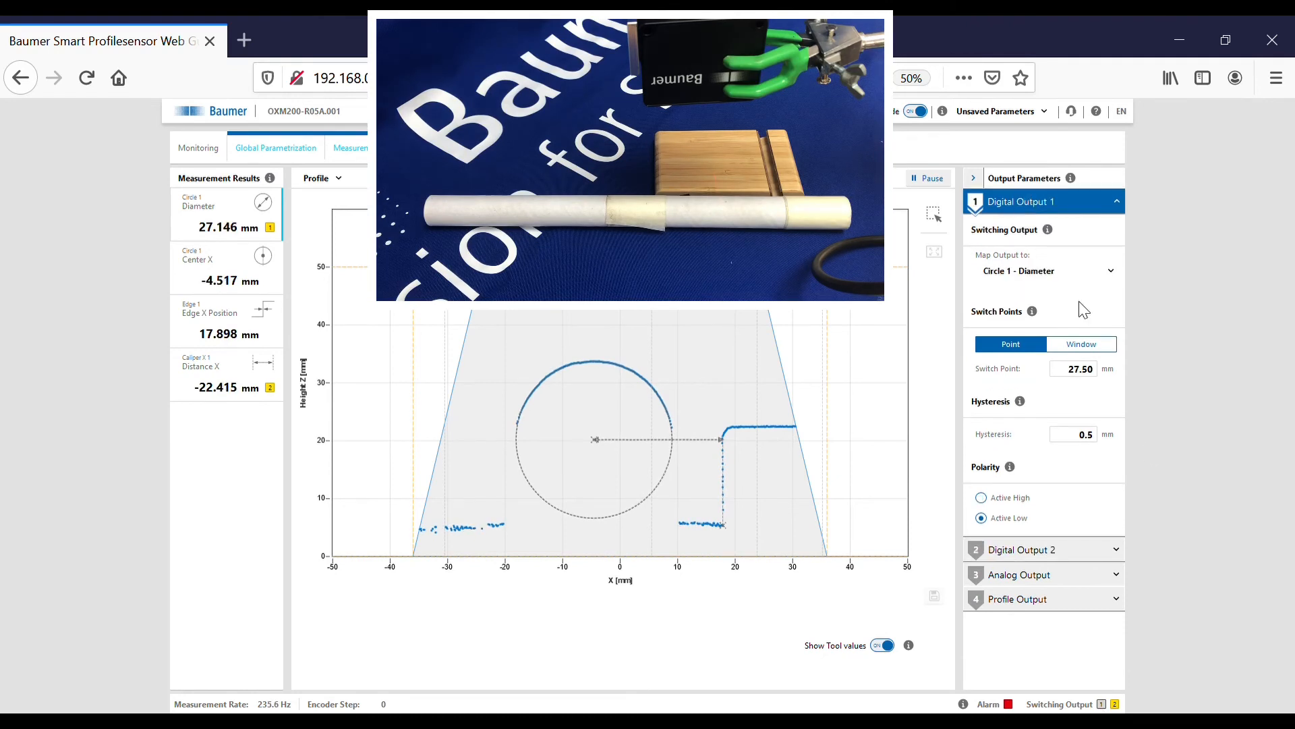